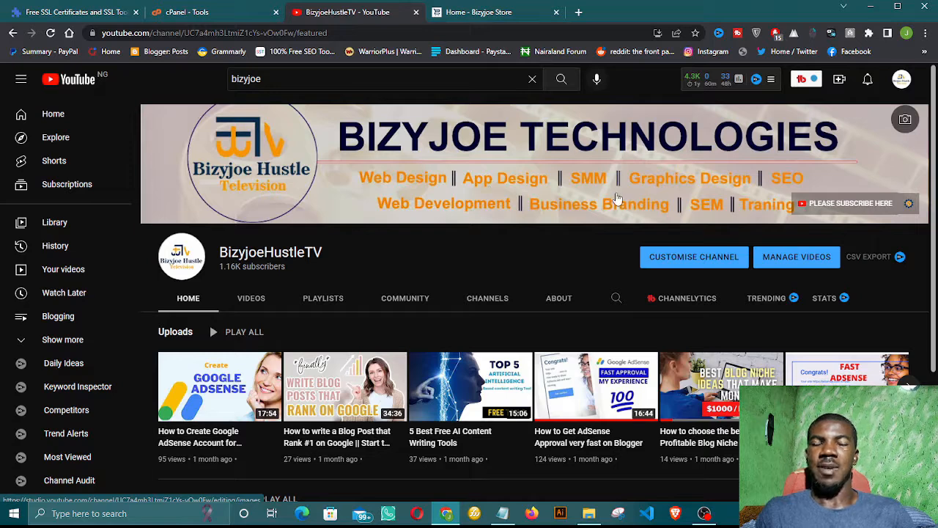
Step: Scroll the BizyjoeHustleTV channel page and show its playlists, such as Whatsapp Tutorial, SEO and Blogging
{"action": "scroll", "coordinate": [526, 244], "scroll_direction": "down", "scroll_amount": 1}
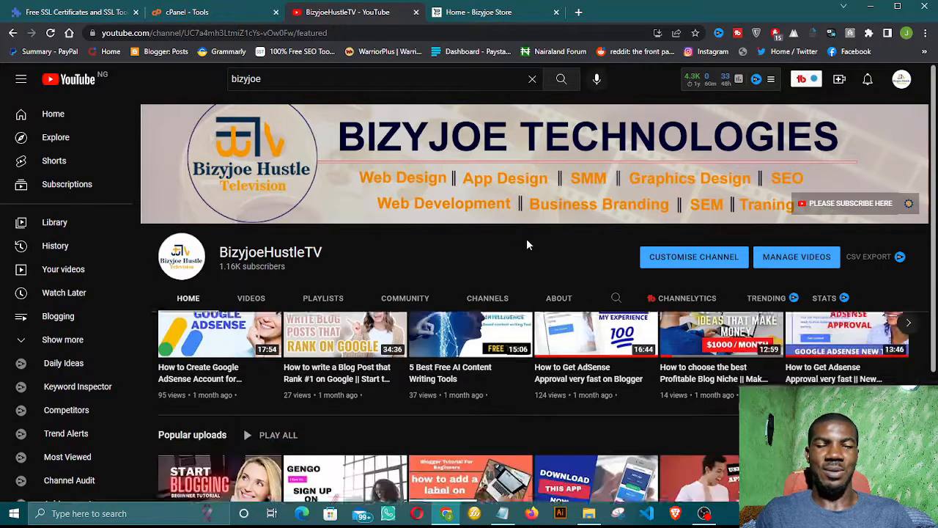
{"action": "scroll", "coordinate": [526, 242], "scroll_direction": "down", "scroll_amount": 2}
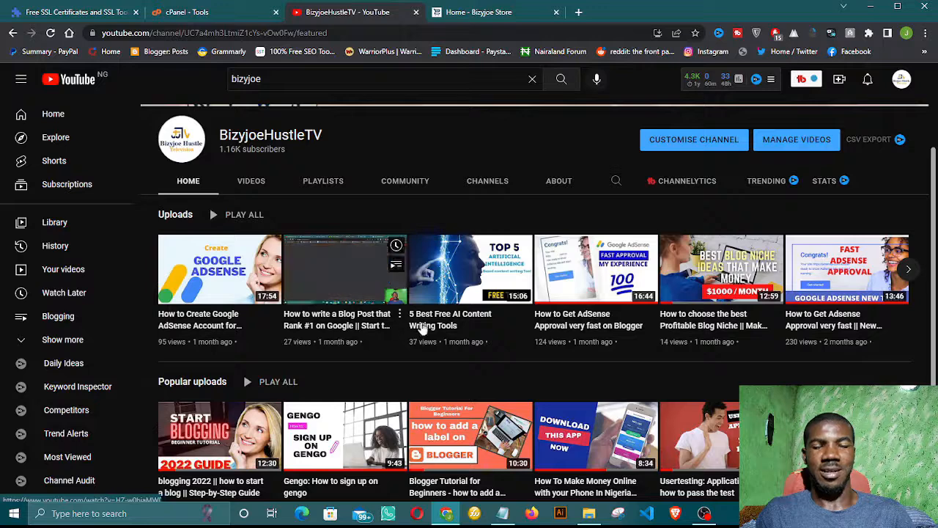
{"action": "scroll", "coordinate": [432, 327], "scroll_direction": "down", "scroll_amount": 1}
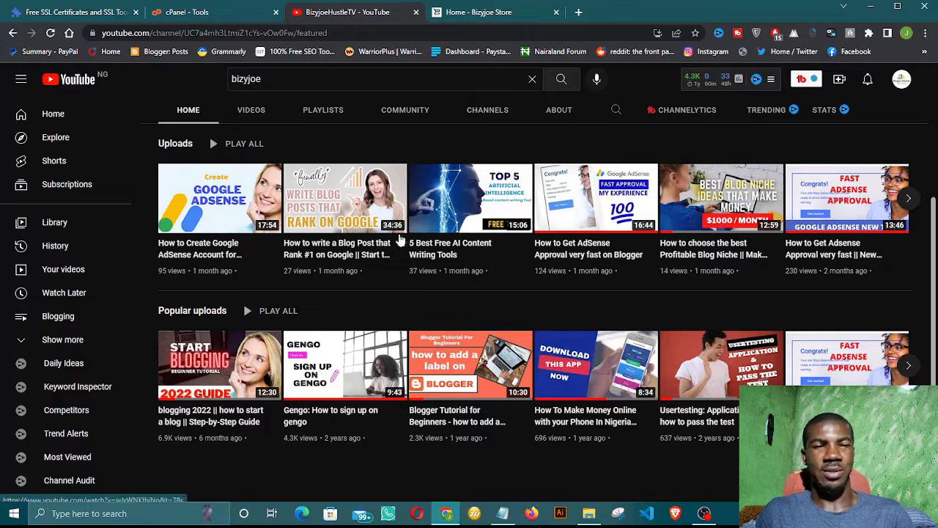
{"action": "left_click", "coordinate": [328, 112]}
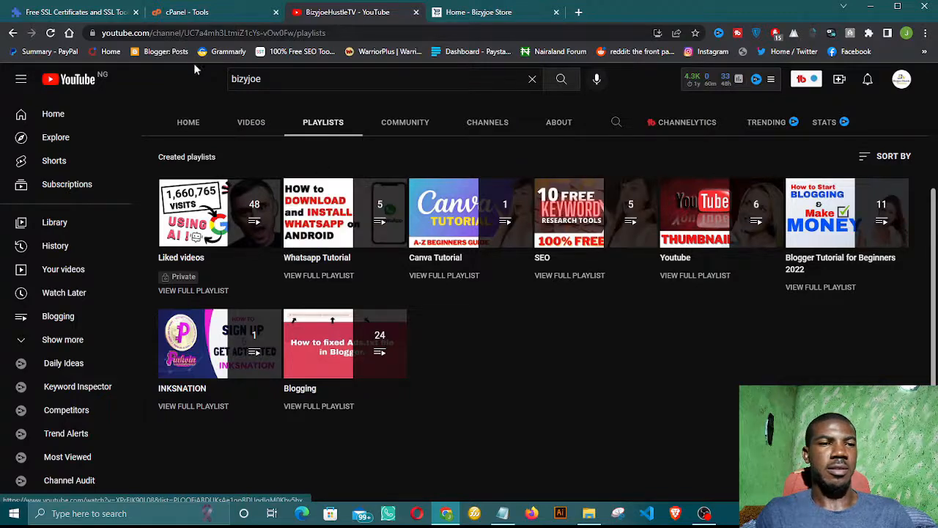
Step: Switch to the Bizyjoe Store home page and browse its Best Offer and Best Selling watch listings
{"action": "left_click", "coordinate": [490, 13]}
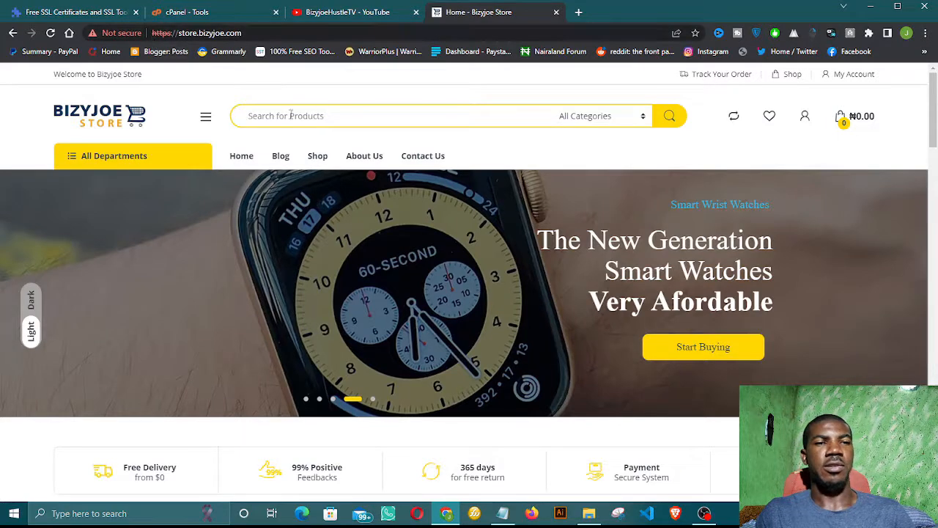
{"action": "scroll", "coordinate": [318, 200], "scroll_direction": "down", "scroll_amount": 1}
{"action": "scroll", "coordinate": [318, 200], "scroll_direction": "down", "scroll_amount": 1}
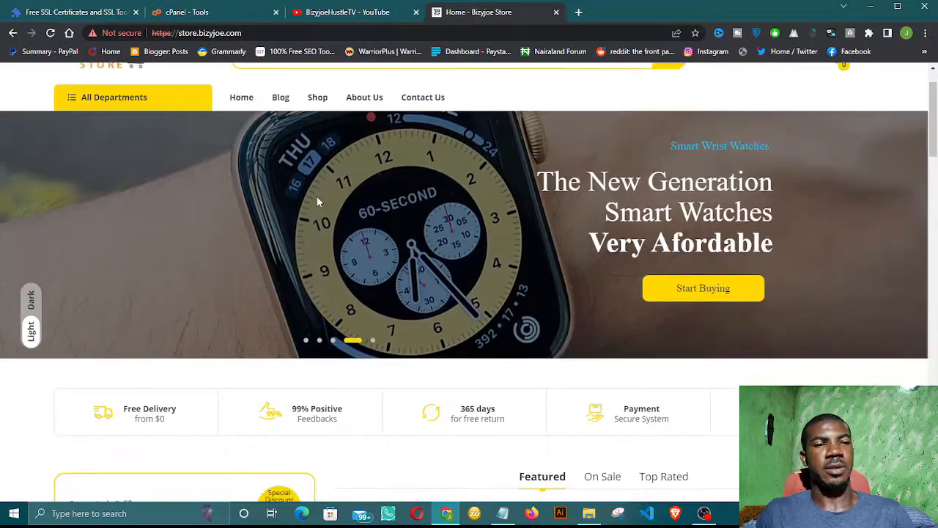
{"action": "scroll", "coordinate": [316, 196], "scroll_direction": "down", "scroll_amount": 5}
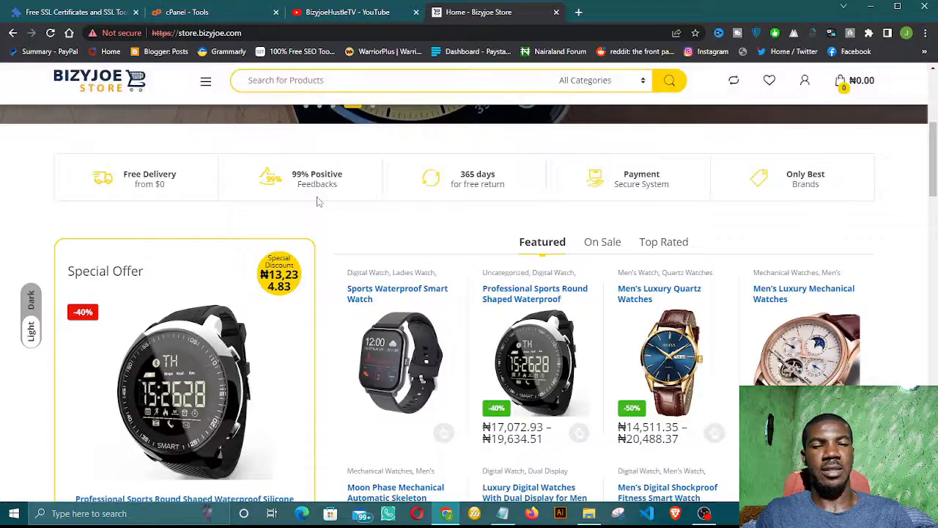
{"action": "scroll", "coordinate": [317, 203], "scroll_direction": "down", "scroll_amount": 1}
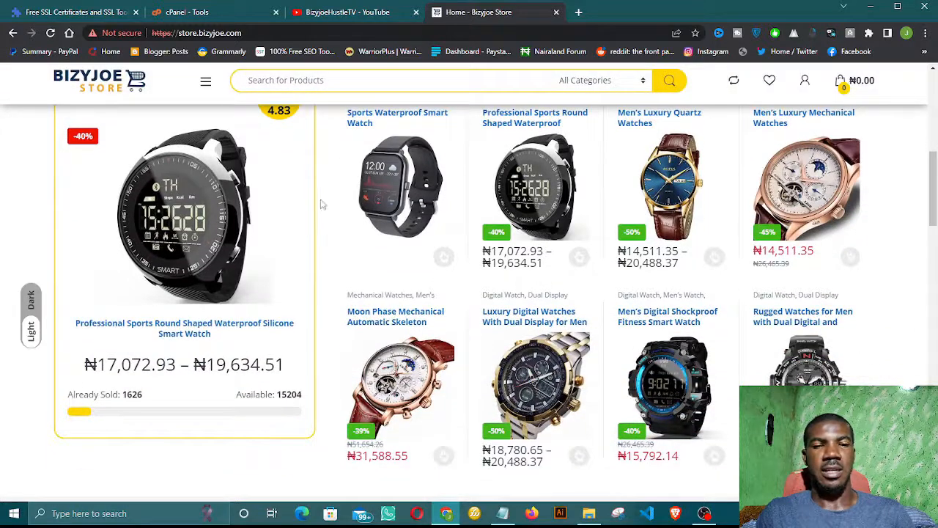
{"action": "scroll", "coordinate": [400, 224], "scroll_direction": "down", "scroll_amount": 4}
{"action": "scroll", "coordinate": [399, 223], "scroll_direction": "down", "scroll_amount": 7}
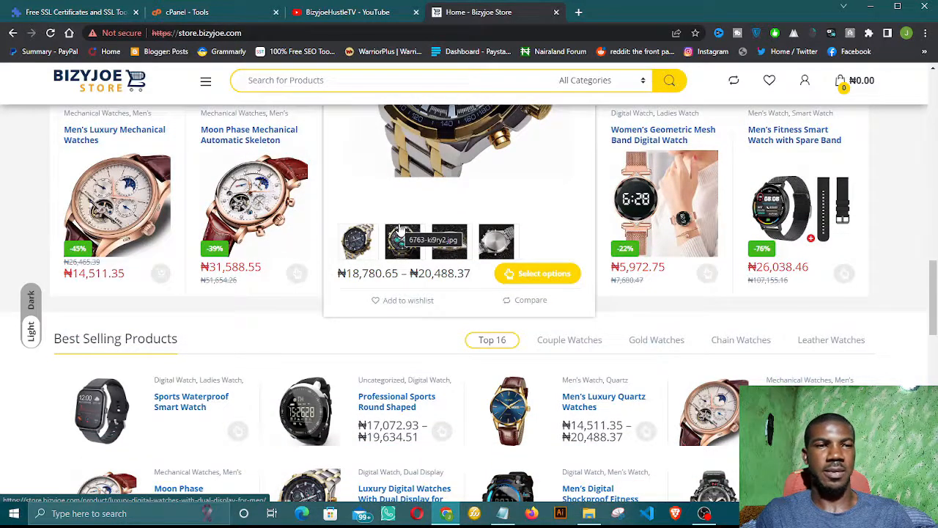
{"action": "scroll", "coordinate": [400, 229], "scroll_direction": "down", "scroll_amount": 1}
{"action": "scroll", "coordinate": [429, 233], "scroll_direction": "up", "scroll_amount": 2}
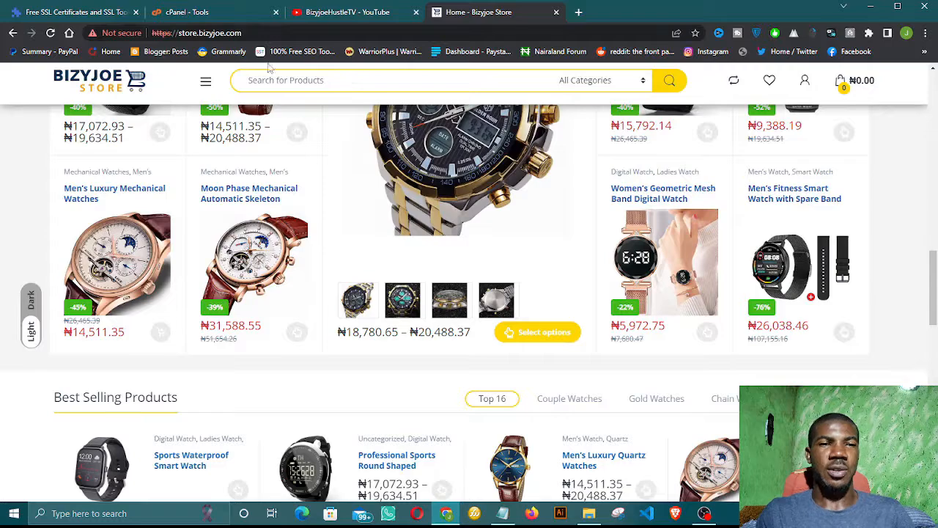
{"action": "scroll", "coordinate": [270, 132], "scroll_direction": "up", "scroll_amount": 5}
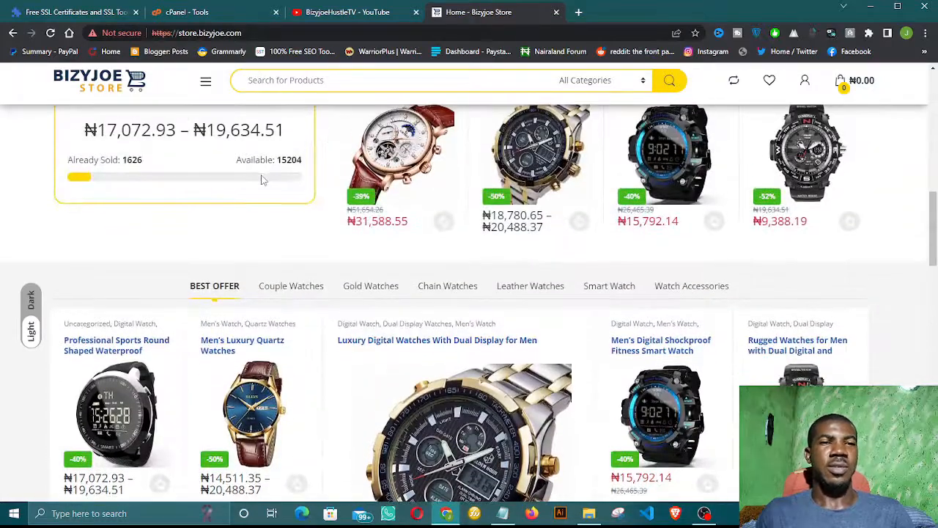
{"action": "scroll", "coordinate": [262, 180], "scroll_direction": "up", "scroll_amount": 3}
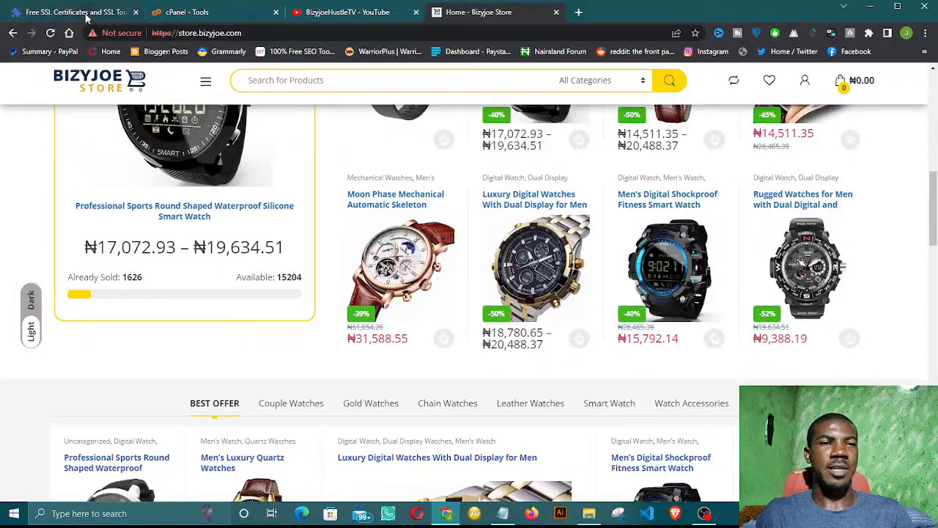
{"action": "left_click", "coordinate": [87, 13]}
{"action": "scroll", "coordinate": [154, 110], "scroll_direction": "up", "scroll_amount": 6}
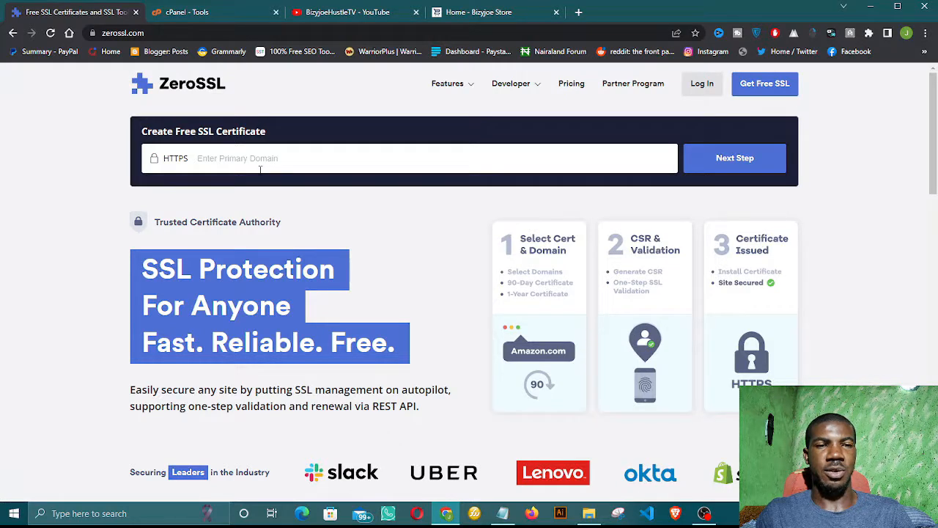
{"action": "scroll", "coordinate": [259, 168], "scroll_direction": "down", "scroll_amount": 2}
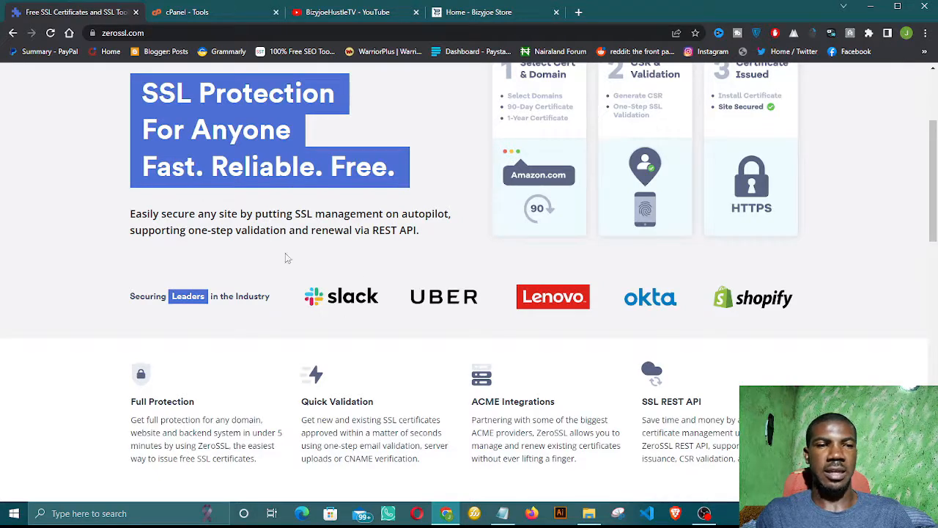
{"action": "scroll", "coordinate": [248, 261], "scroll_direction": "up", "scroll_amount": 1}
{"action": "scroll", "coordinate": [248, 262], "scroll_direction": "up", "scroll_amount": 2}
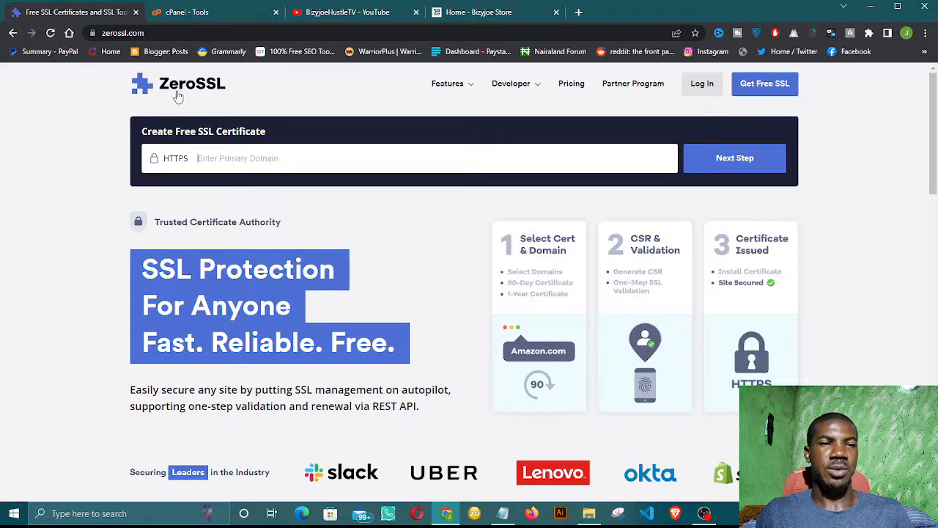
{"action": "left_click", "coordinate": [297, 171]}
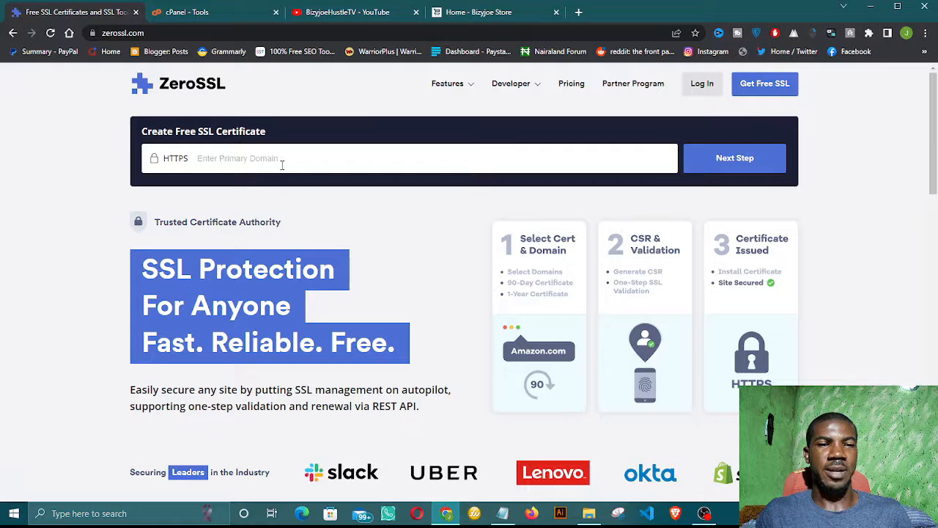
{"action": "left_click", "coordinate": [481, 12]}
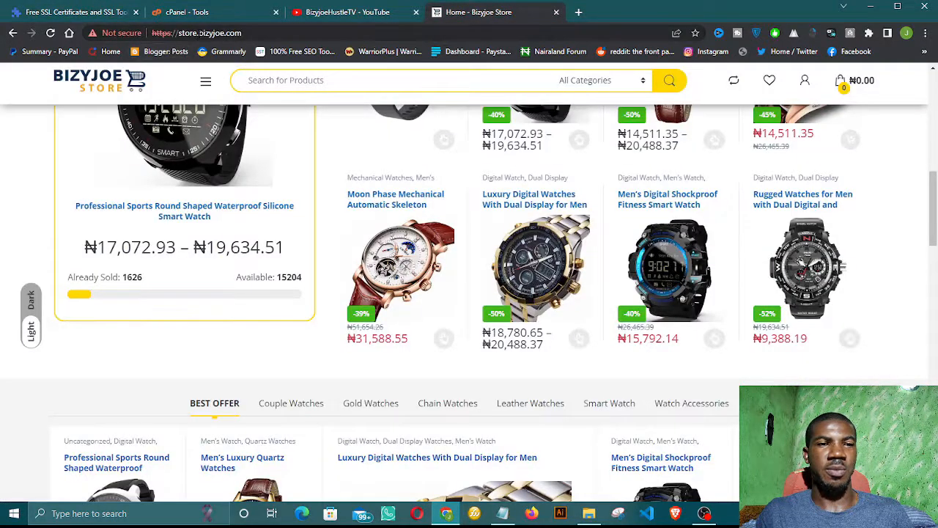
Step: Copy bizyjoe.com from the store's address bar into ZeroSSL's primary domain box and continue to sign-up
{"action": "left_click_drag", "start_coordinate": [199, 33], "coordinate": [241, 33]}
{"action": "key", "text": "ctrl+c"}
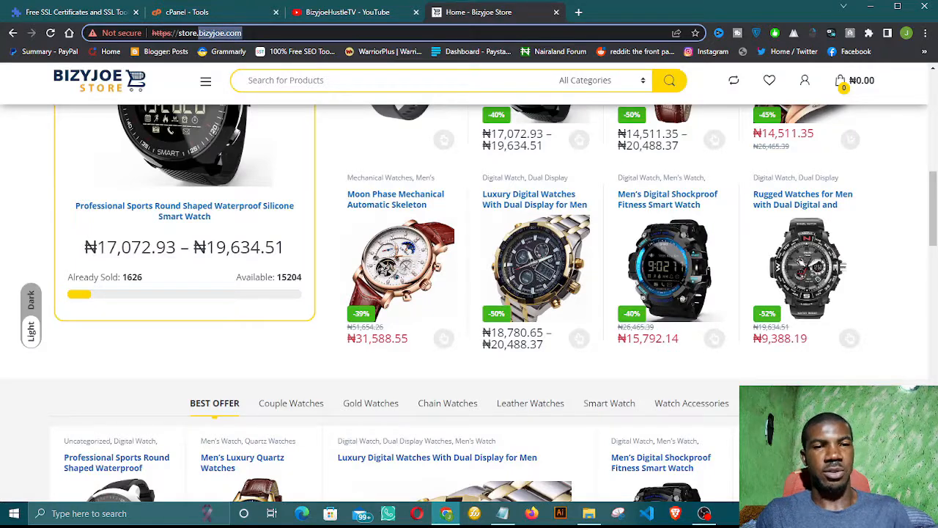
{"action": "left_click", "coordinate": [94, 12]}
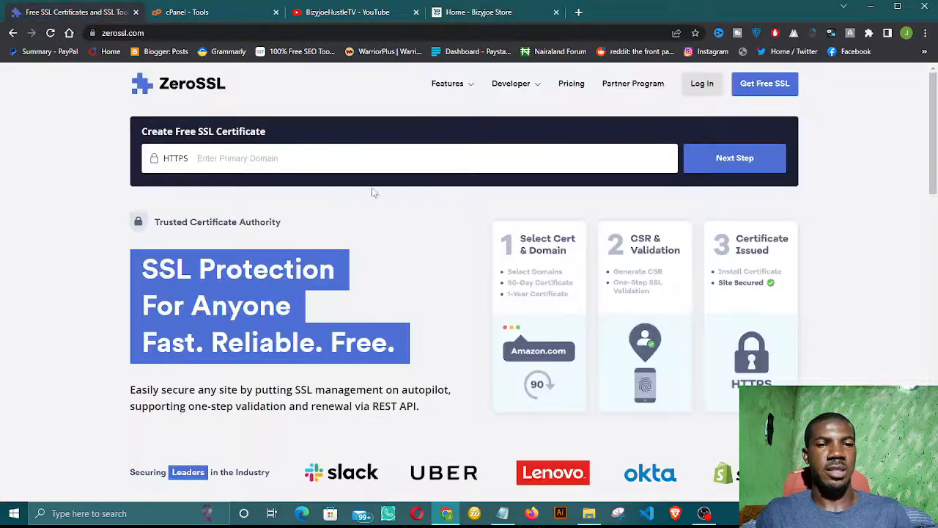
{"action": "left_click", "coordinate": [335, 157]}
{"action": "key", "text": "ctrl+v"}
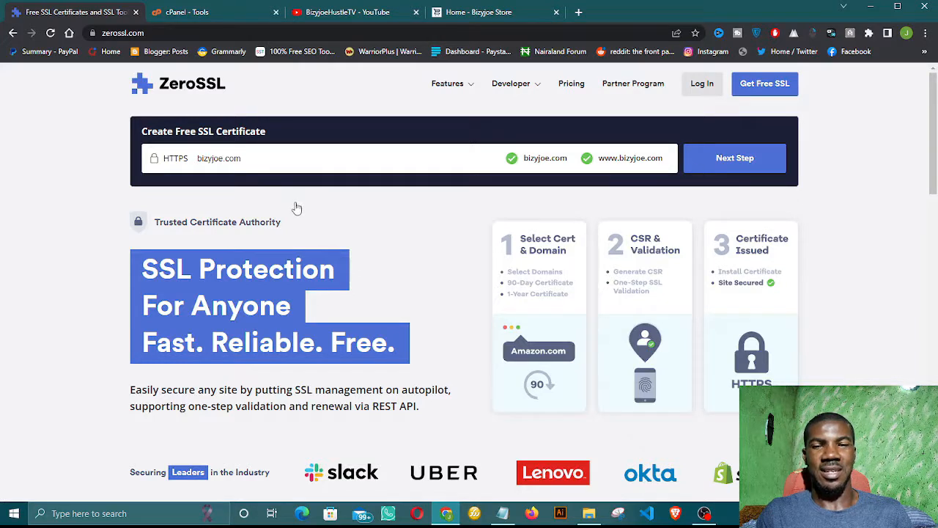
{"action": "key", "text": "F5"}
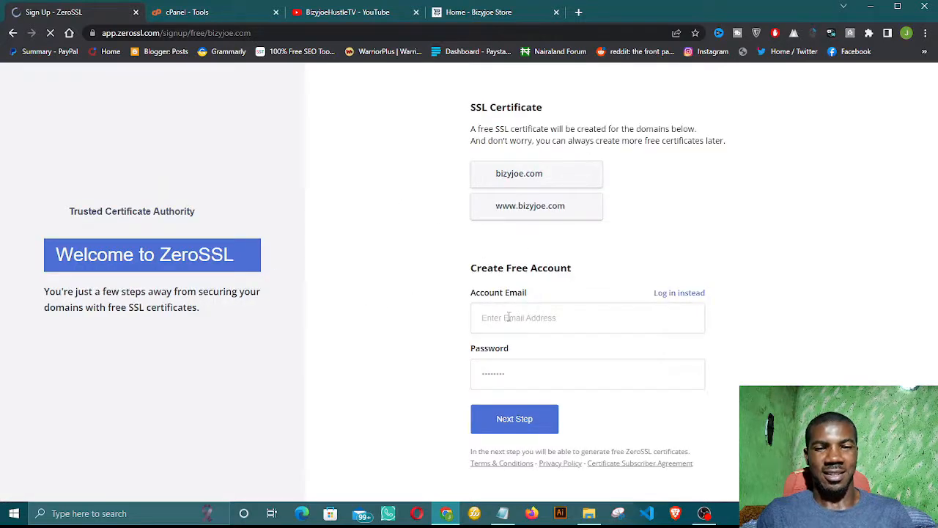
Step: Enter the account e-mail address in the Create Free Account form
{"action": "left_click", "coordinate": [509, 316]}
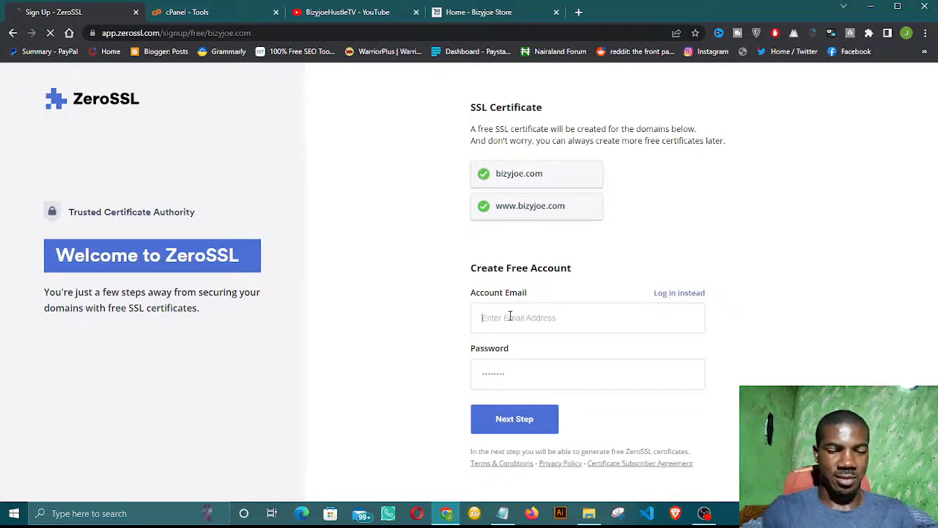
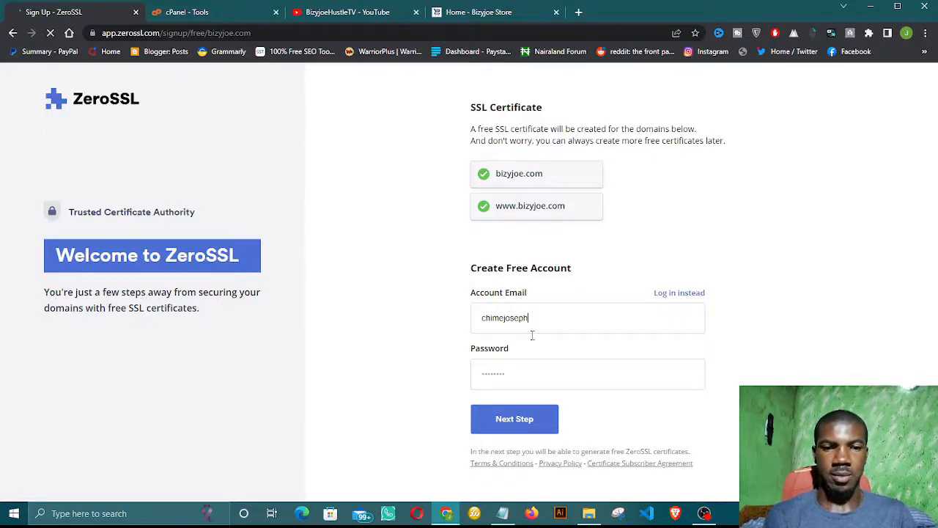
Step: Type an account password meeting the strength rules, retyping it after clearing the first attempt
{"action": "left_click", "coordinate": [547, 381]}
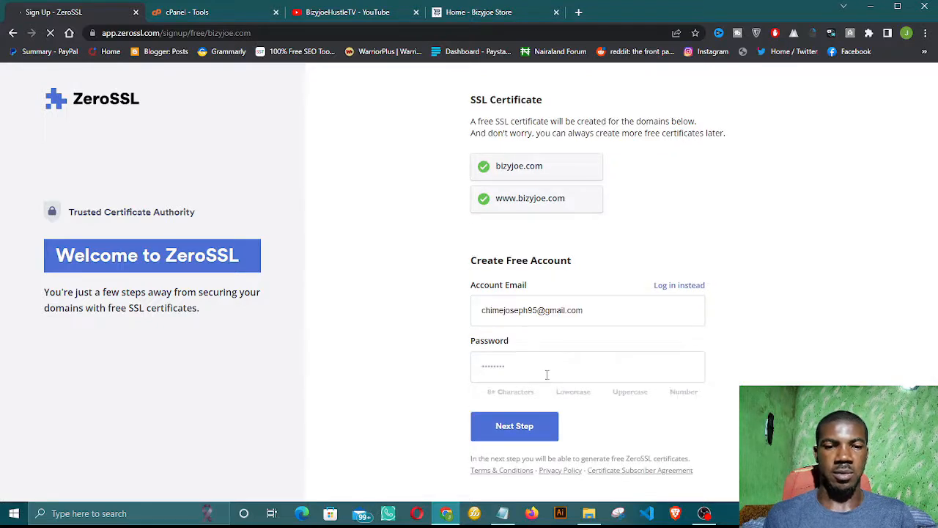
{"action": "type", "text": "••••"}
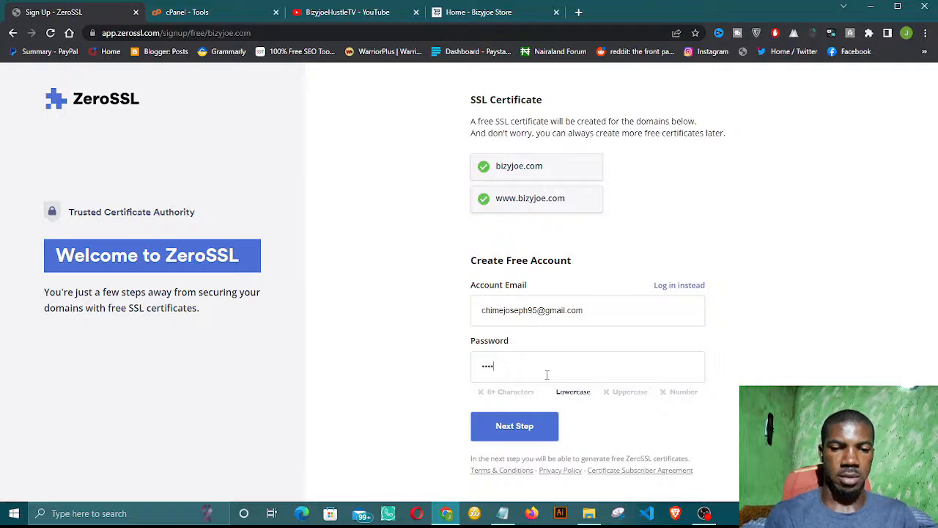
{"action": "type", "text": "••"}
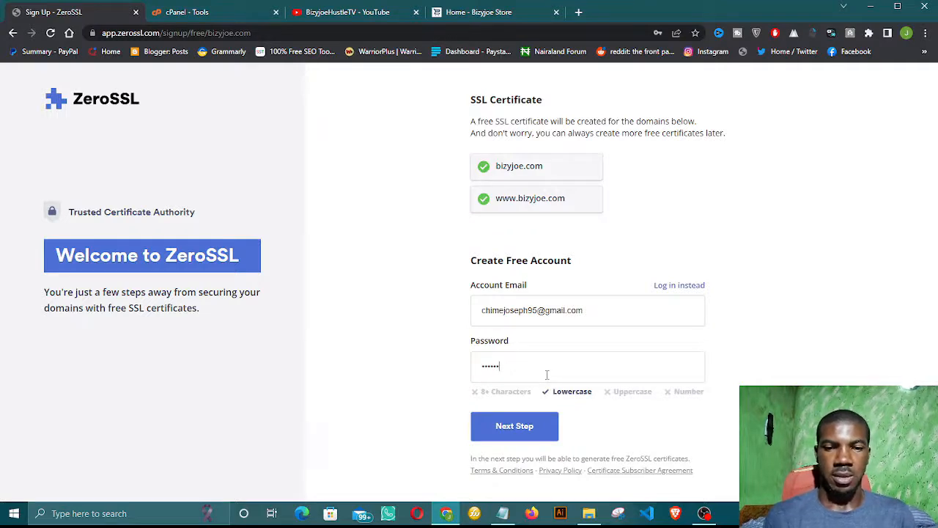
{"action": "key", "text": "BackSpace"}
{"action": "key", "text": "BackSpace"}
{"action": "key", "text": "BackSpace"}
{"action": "key", "text": "BackSpace"}
{"action": "key", "text": "BackSpace"}
{"action": "key", "text": "BackSpace"}
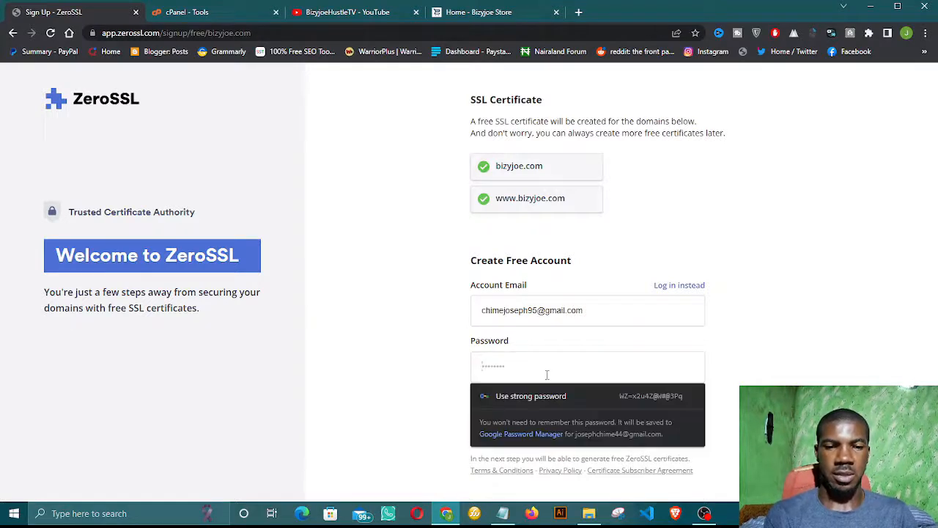
{"action": "type", "text": "•"}
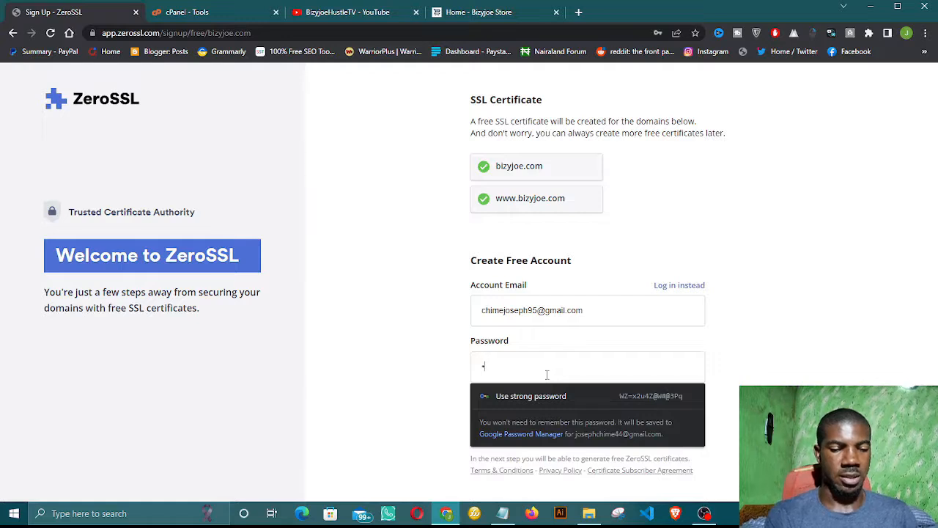
{"action": "type", "text": "••••••"}
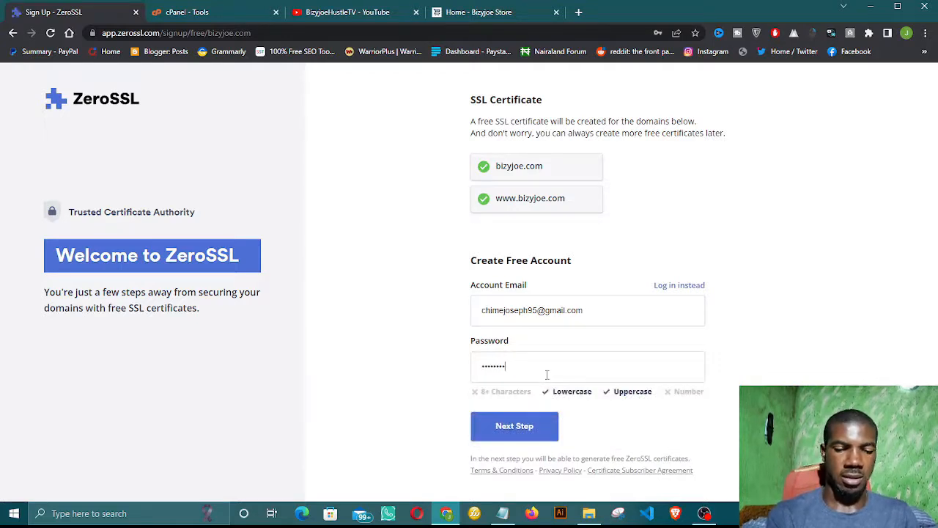
{"action": "type", "text": "•••"}
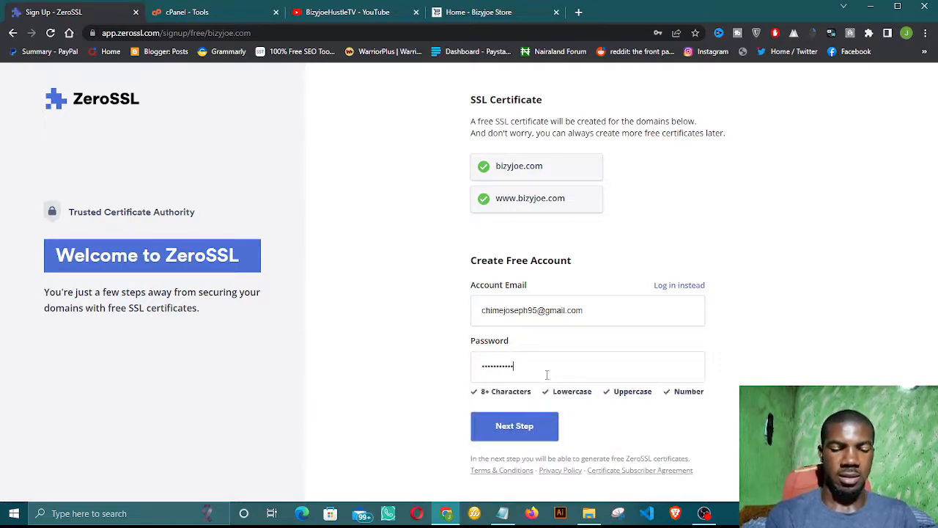
Step: Create the free ZeroSSL account and dismiss the browser's save-password prompt
{"action": "left_click", "coordinate": [515, 427]}
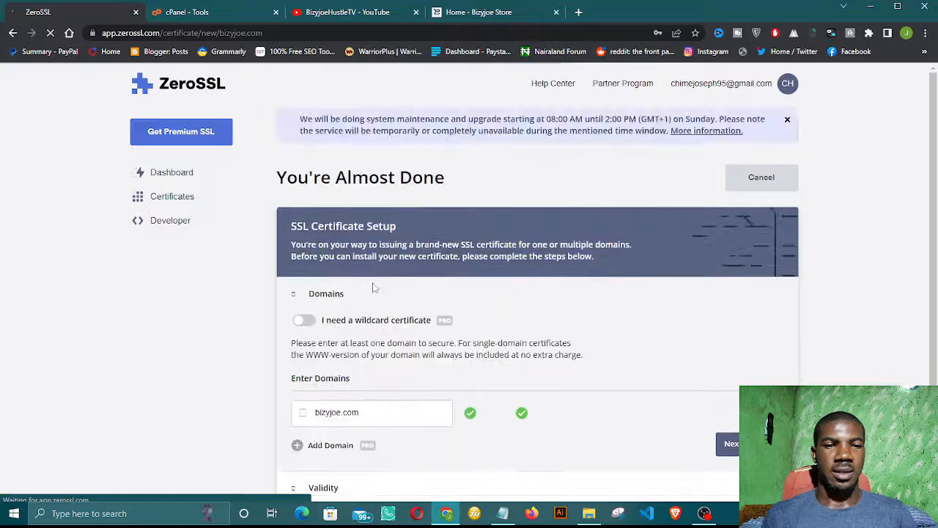
{"action": "scroll", "coordinate": [373, 287], "scroll_direction": "down", "scroll_amount": 2}
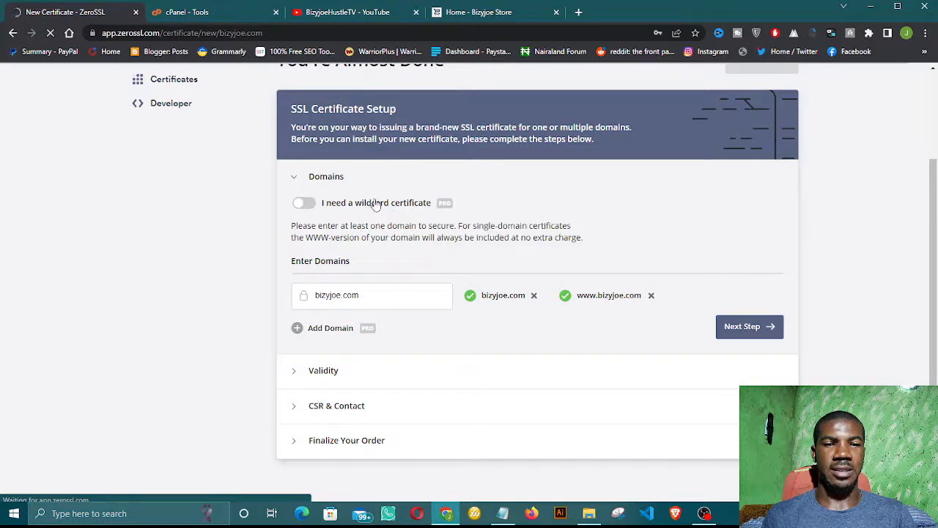
{"action": "scroll", "coordinate": [396, 267], "scroll_direction": "down", "scroll_amount": 1}
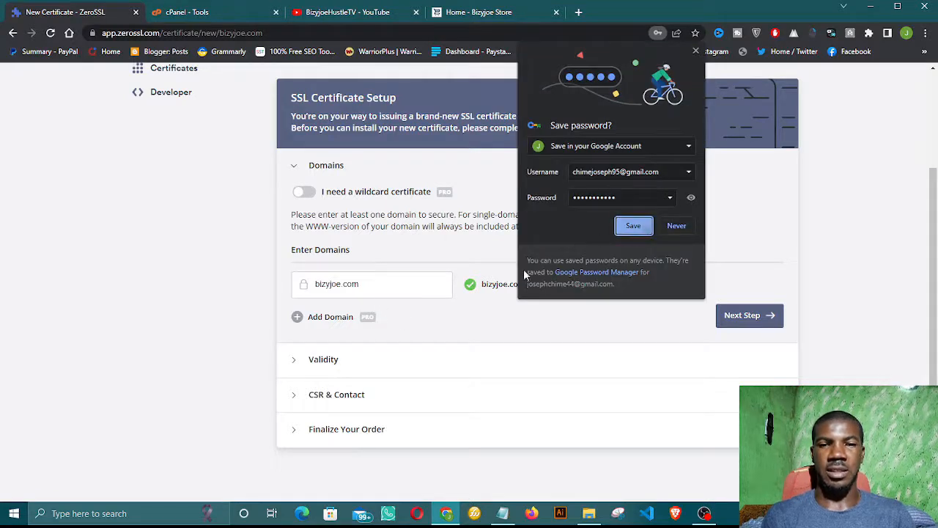
{"action": "left_click", "coordinate": [398, 302]}
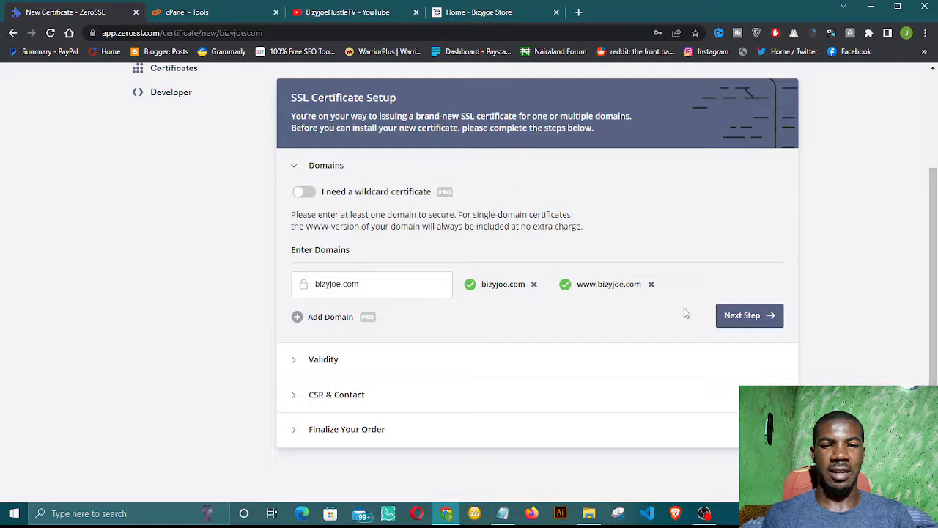
Step: Confirm both domains, choose a 90-Day Certificate, keep the auto-generated CSR, and review the Free plan
{"action": "left_click", "coordinate": [745, 321]}
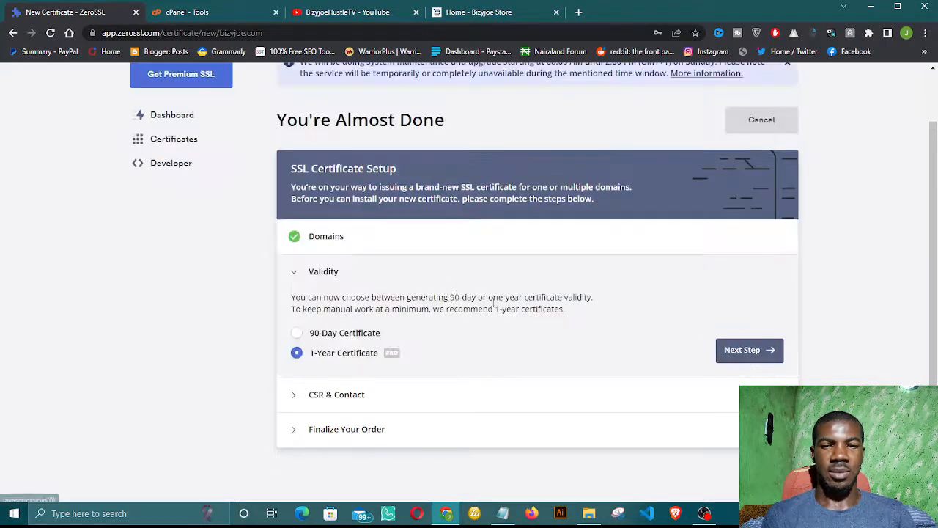
{"action": "left_click", "coordinate": [296, 335]}
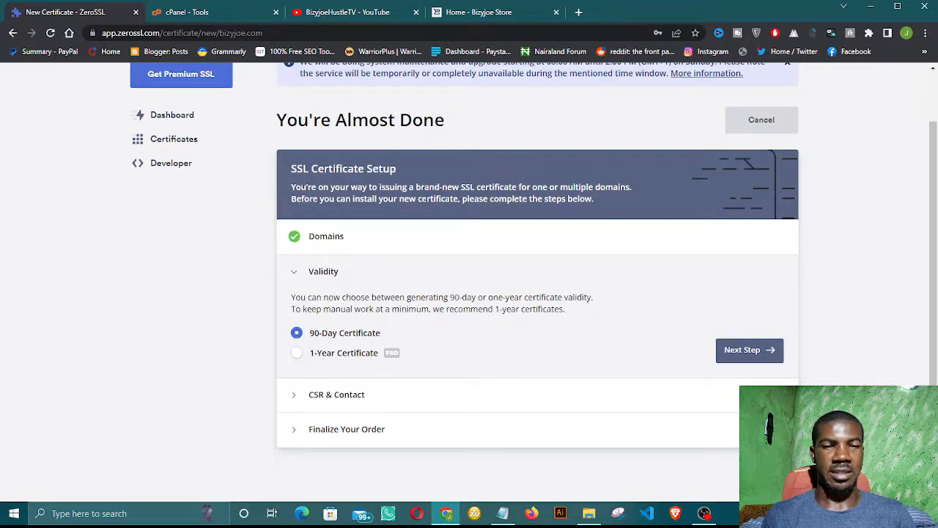
{"action": "left_click", "coordinate": [755, 356]}
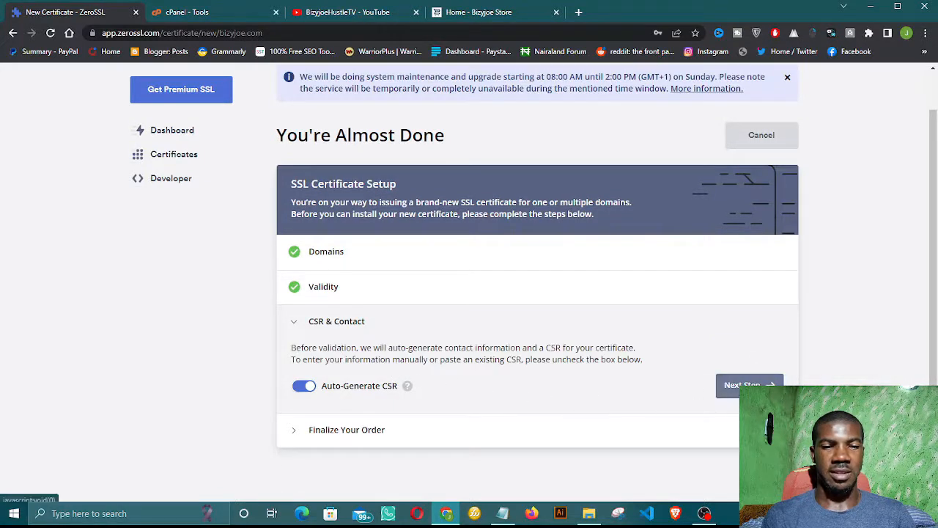
{"action": "left_click", "coordinate": [665, 387]}
{"action": "scroll", "coordinate": [542, 373], "scroll_direction": "down", "scroll_amount": 3}
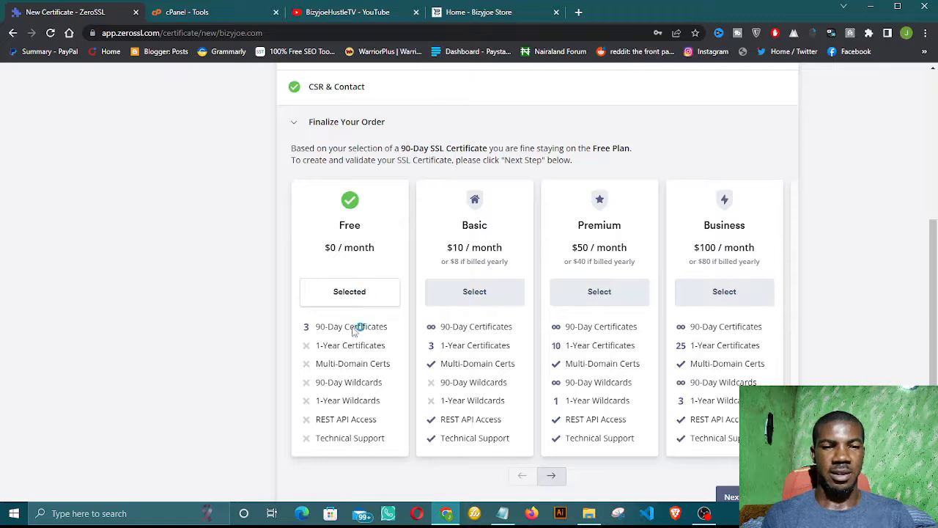
{"action": "scroll", "coordinate": [357, 339], "scroll_direction": "down", "scroll_amount": 1}
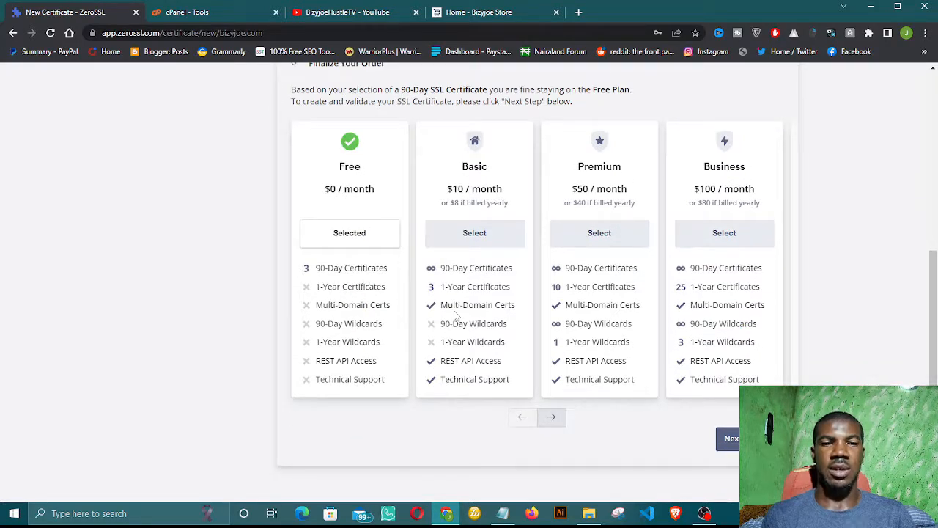
{"action": "scroll", "coordinate": [469, 330], "scroll_direction": "up", "scroll_amount": 1}
{"action": "scroll", "coordinate": [476, 345], "scroll_direction": "up", "scroll_amount": 2}
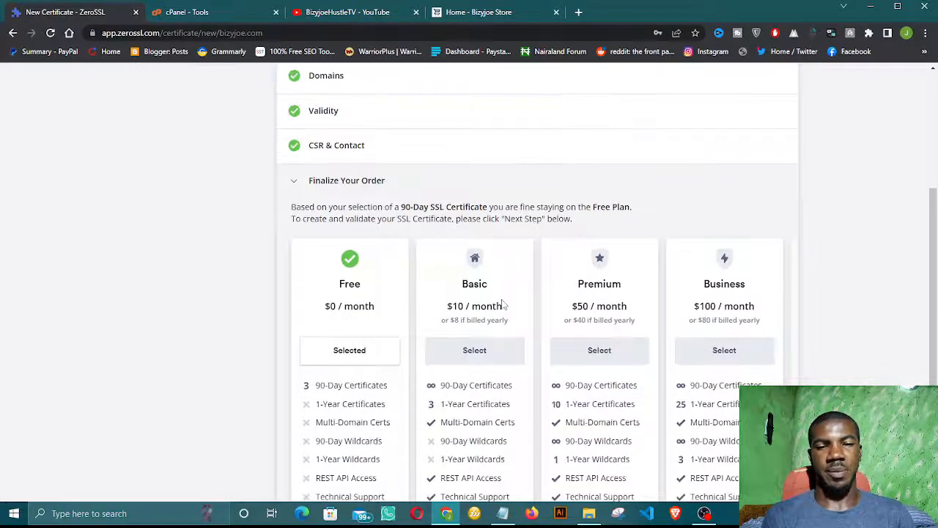
{"action": "scroll", "coordinate": [491, 315], "scroll_direction": "down", "scroll_amount": 3}
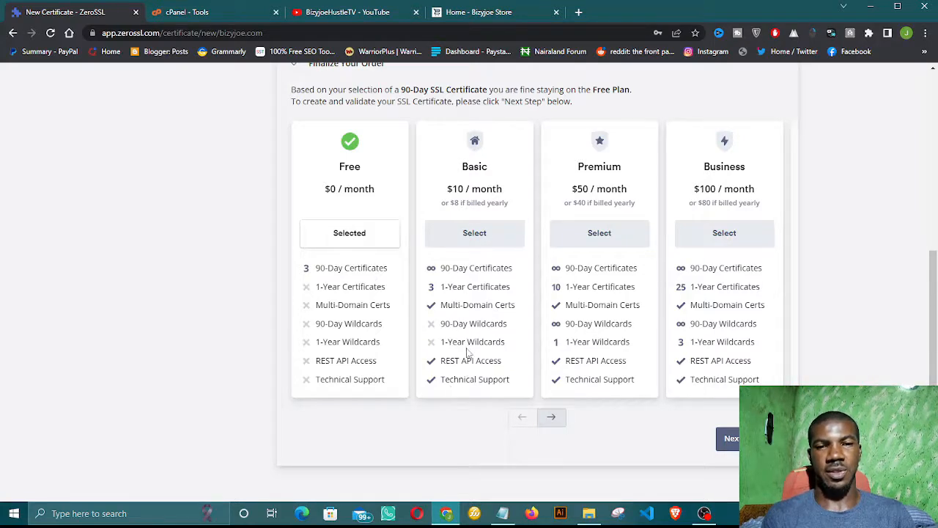
{"action": "scroll", "coordinate": [469, 352], "scroll_direction": "up", "scroll_amount": 2}
{"action": "scroll", "coordinate": [377, 324], "scroll_direction": "down", "scroll_amount": 2}
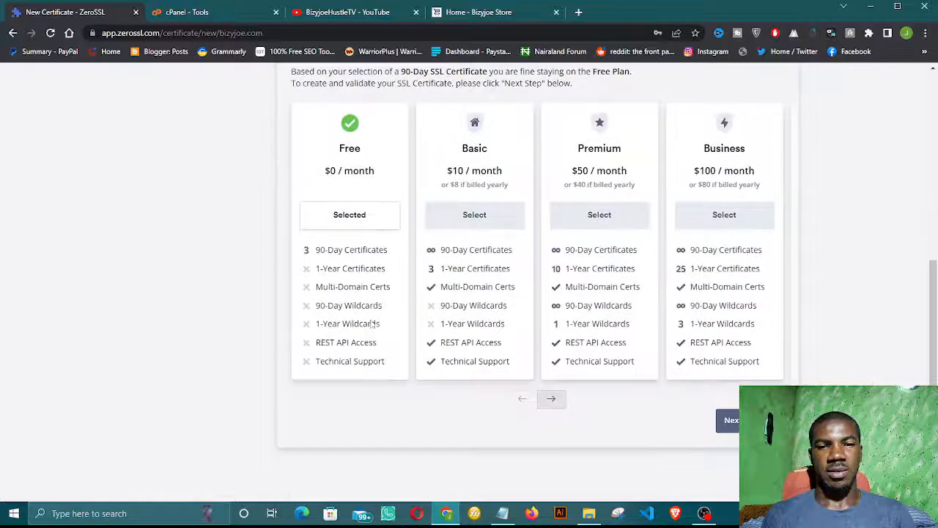
Step: Create the store.bizyjoe.com certificate, select HTTP File Upload verification, and move to cPanel's Tools page
{"action": "left_click", "coordinate": [731, 421]}
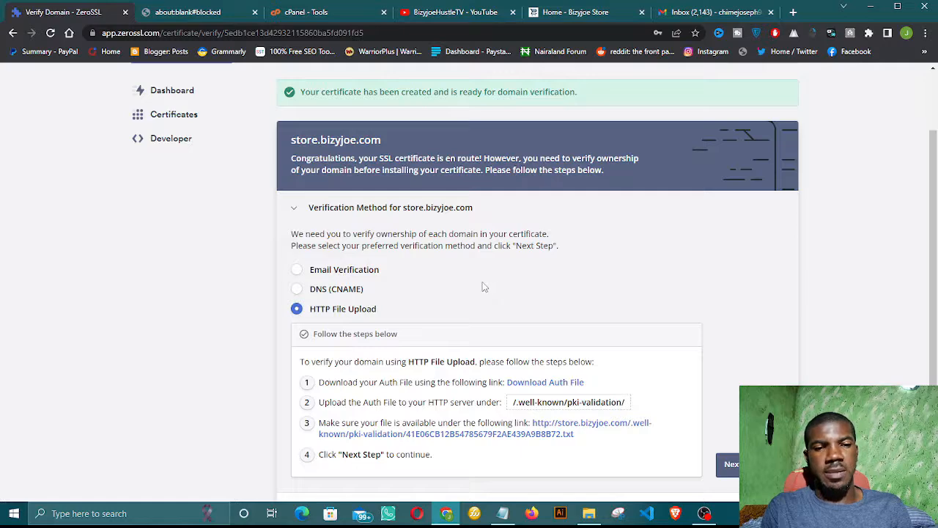
{"action": "scroll", "coordinate": [447, 304], "scroll_direction": "down", "scroll_amount": 1}
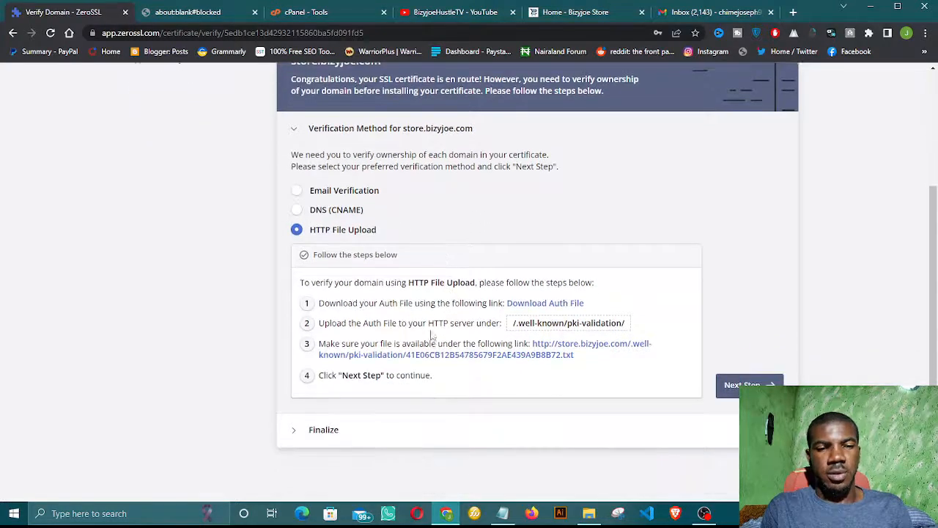
{"action": "scroll", "coordinate": [411, 304], "scroll_direction": "up", "scroll_amount": 1}
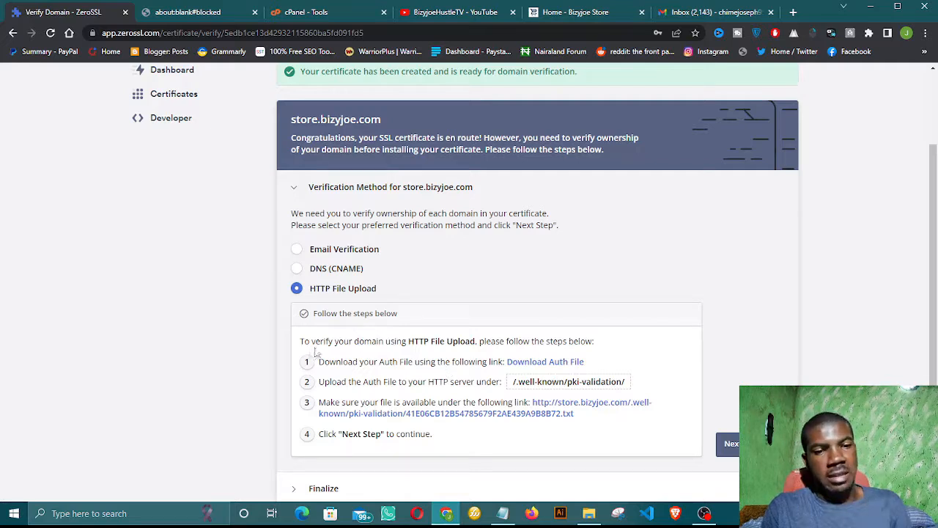
{"action": "left_click", "coordinate": [297, 250]}
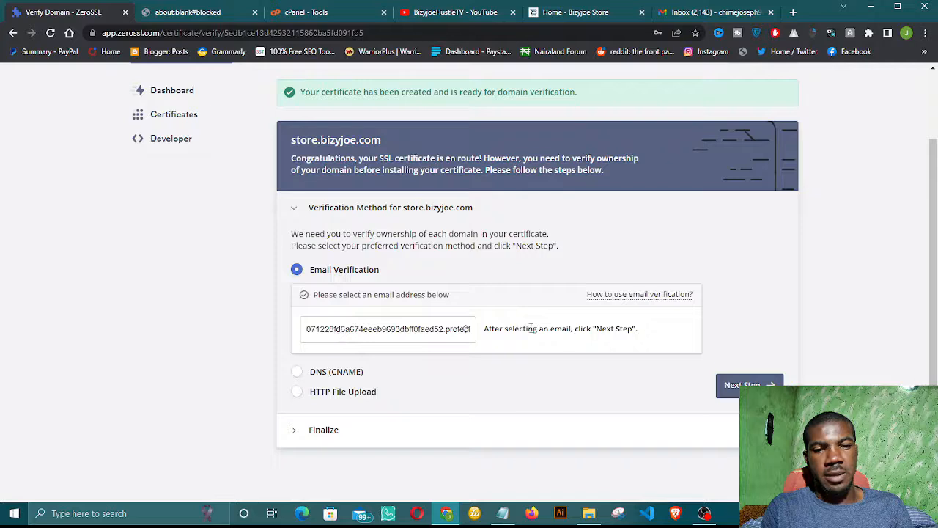
{"action": "left_click", "coordinate": [297, 392]}
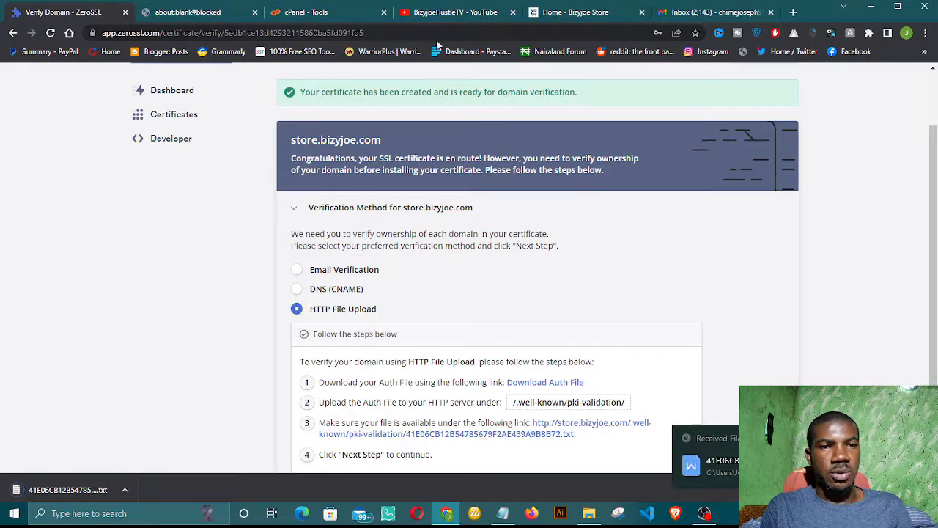
{"action": "left_click", "coordinate": [328, 13]}
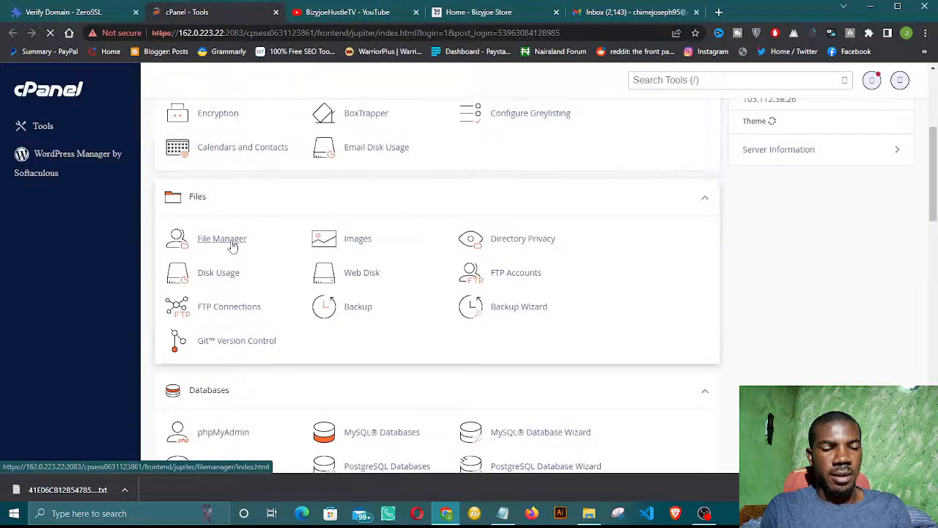
Step: Open cPanel's File Manager on the store.bizyjoe.com folder, then return to ZeroSSL's verification page
{"action": "left_click", "coordinate": [231, 245]}
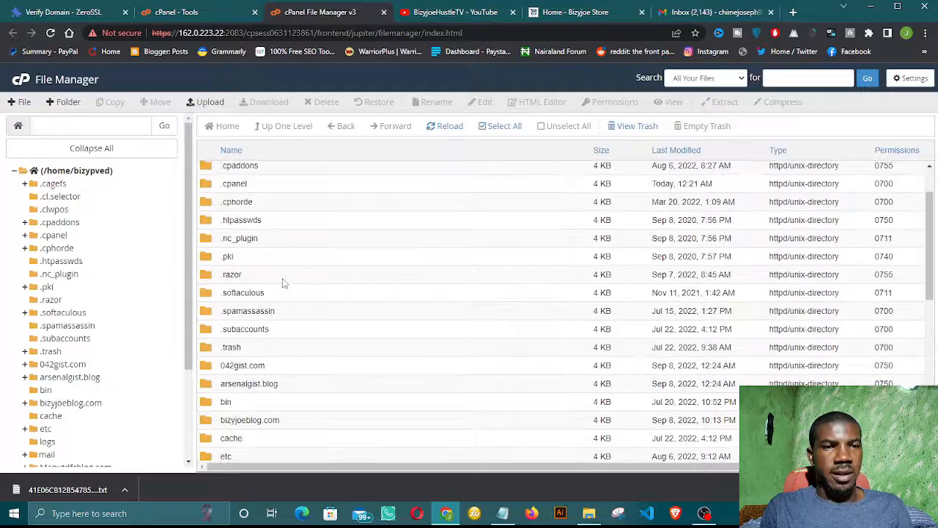
{"action": "scroll", "coordinate": [284, 283], "scroll_direction": "down", "scroll_amount": 3}
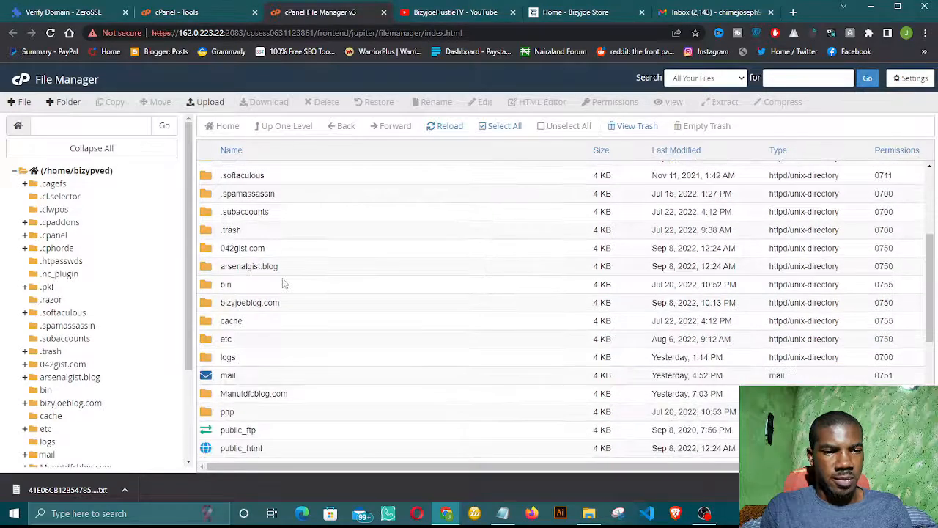
{"action": "scroll", "coordinate": [284, 283], "scroll_direction": "down", "scroll_amount": 3}
{"action": "scroll", "coordinate": [272, 299], "scroll_direction": "down", "scroll_amount": 3}
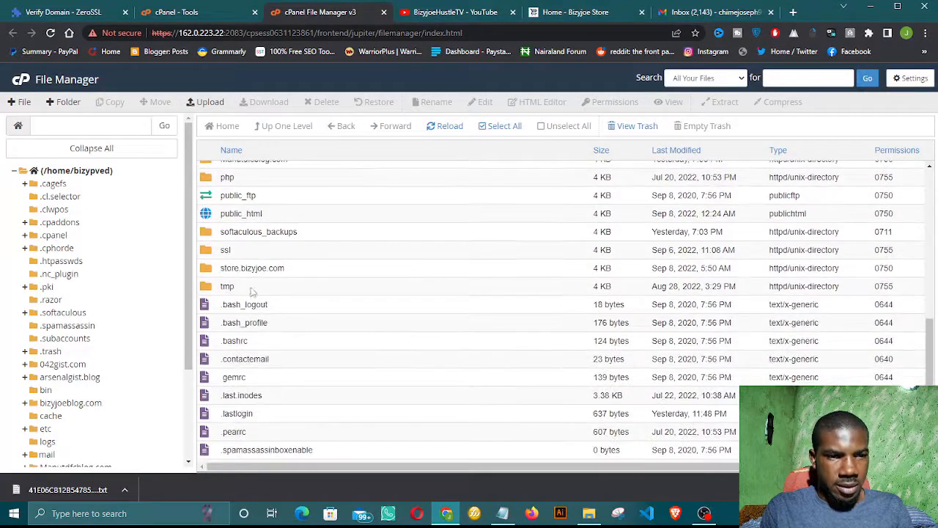
{"action": "double_click", "coordinate": [206, 270]}
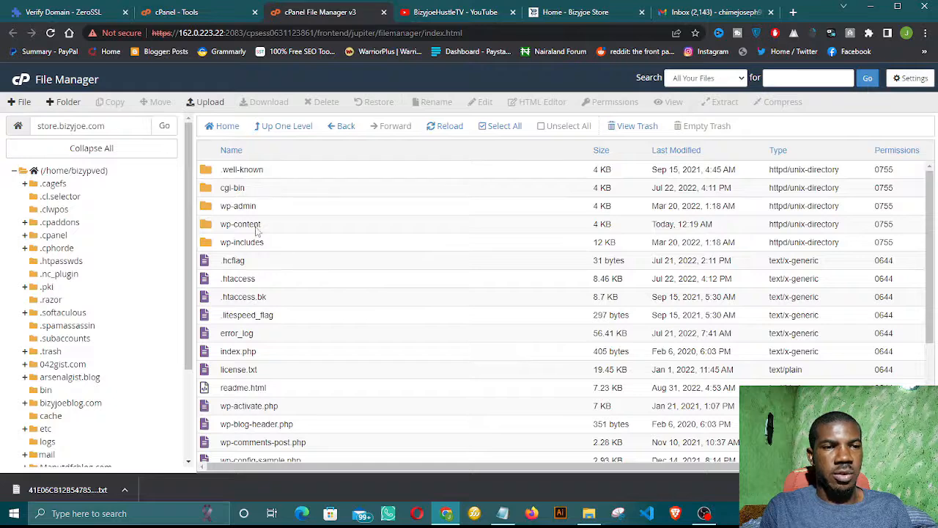
{"action": "left_click", "coordinate": [96, 17]}
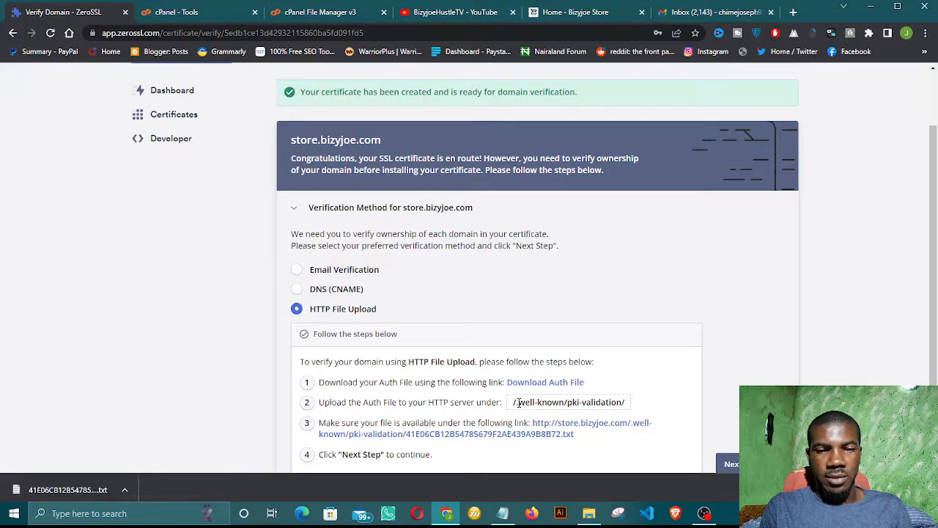
Step: Select '.well-known' in ZeroSSL's upload path and go back to the store.bizyjoe.com file listing
{"action": "left_click_drag", "start_coordinate": [519, 403], "coordinate": [536, 402]}
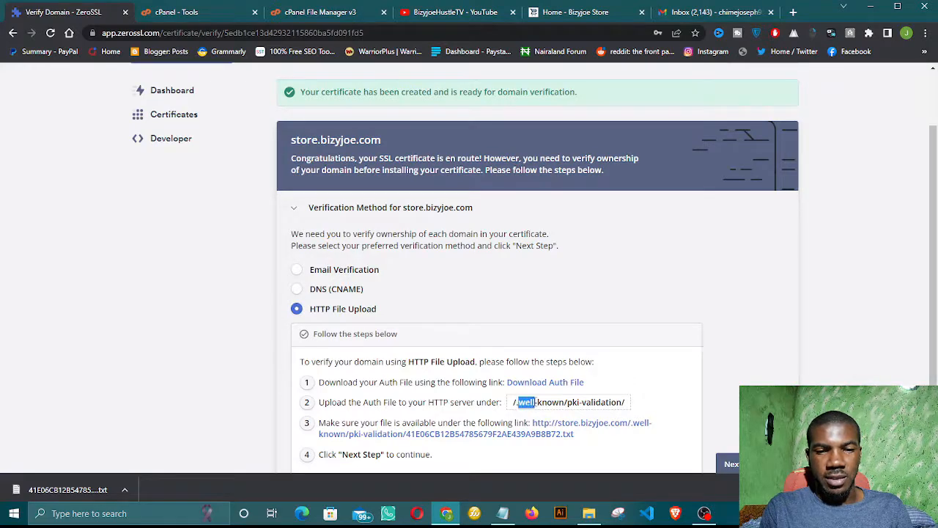
{"action": "left_click", "coordinate": [520, 406]}
{"action": "left_click_drag", "start_coordinate": [517, 404], "coordinate": [562, 402]}
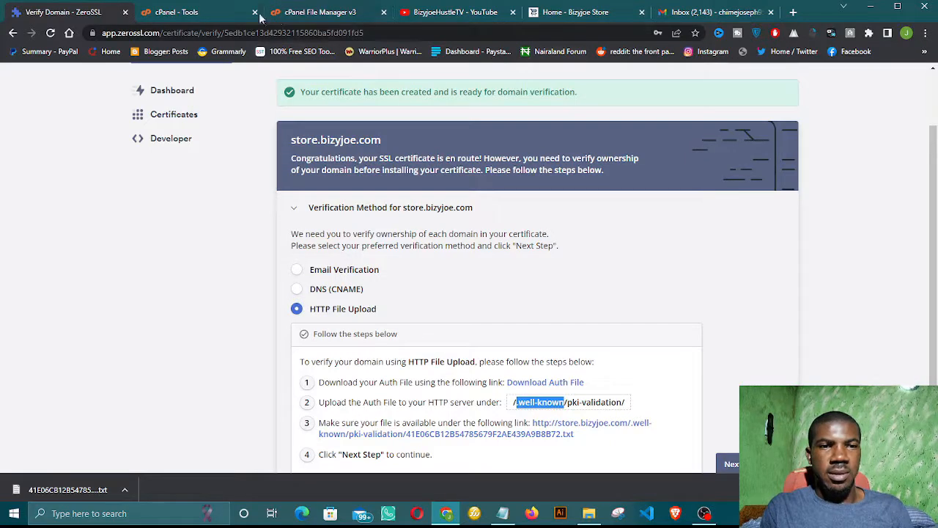
{"action": "left_click", "coordinate": [327, 12]}
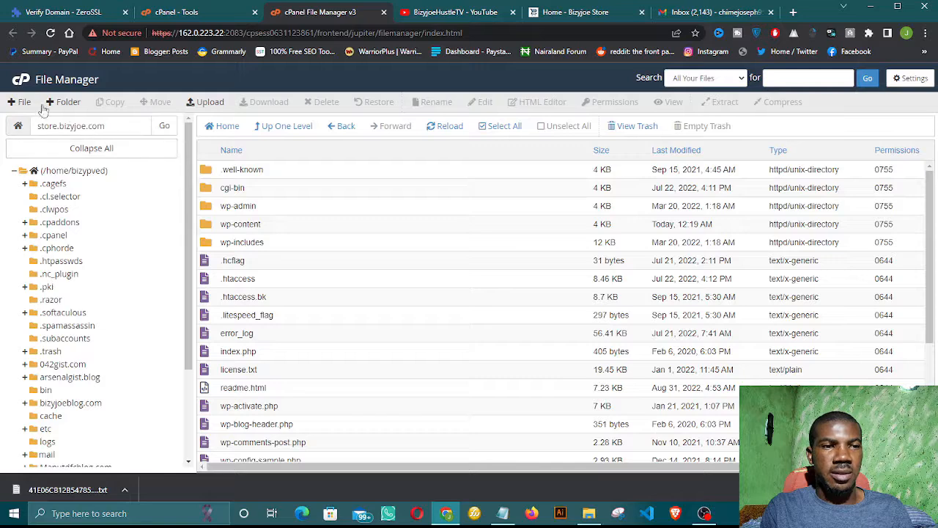
Step: Try creating a .well-known folder in store.bizyjoe.com and dismiss the 'already exists' error
{"action": "left_click", "coordinate": [20, 102]}
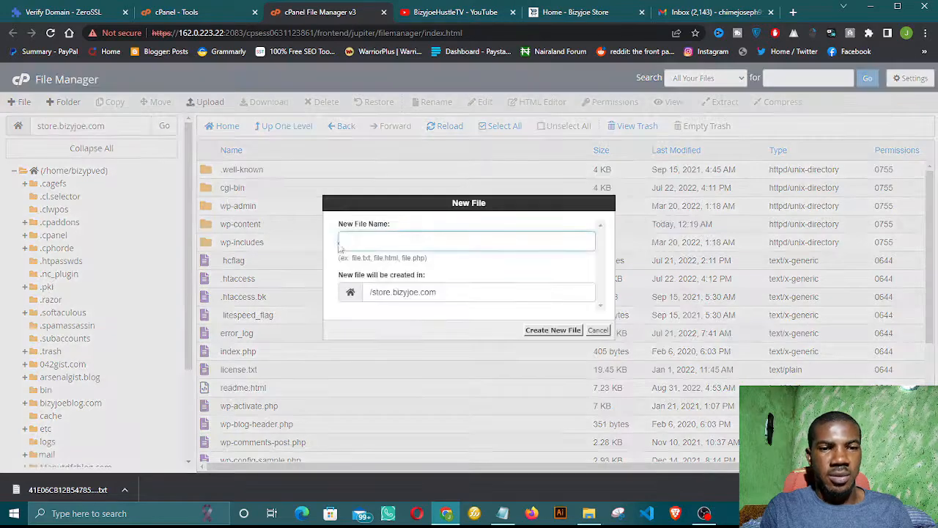
{"action": "type", "text": ".well-known"}
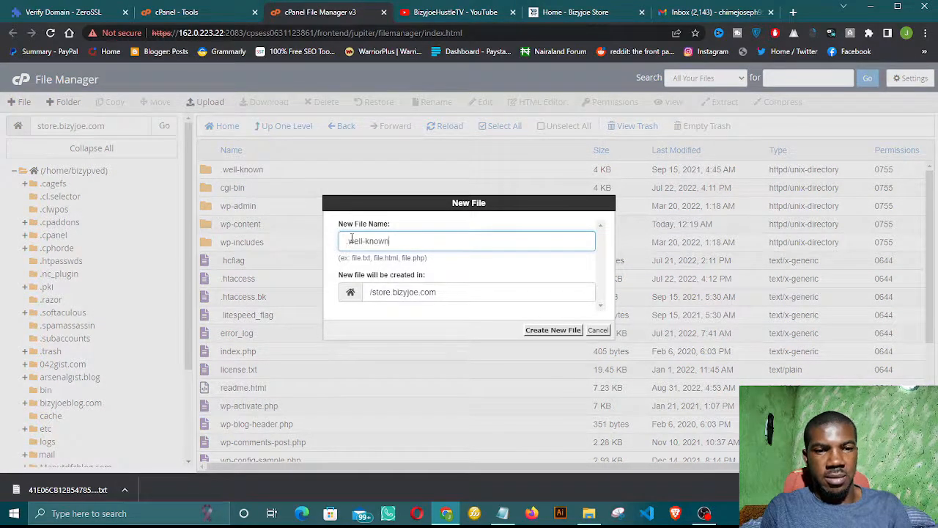
{"action": "left_click", "coordinate": [553, 330]}
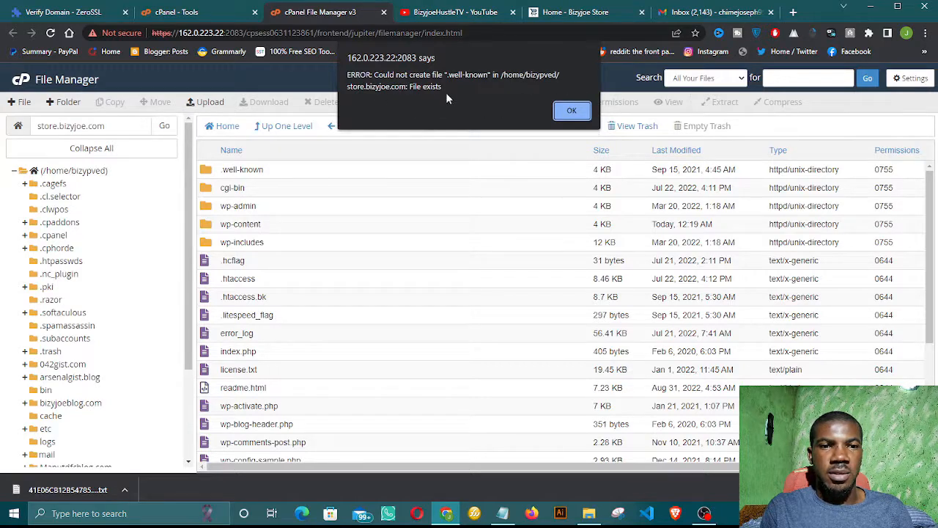
{"action": "left_click", "coordinate": [571, 112]}
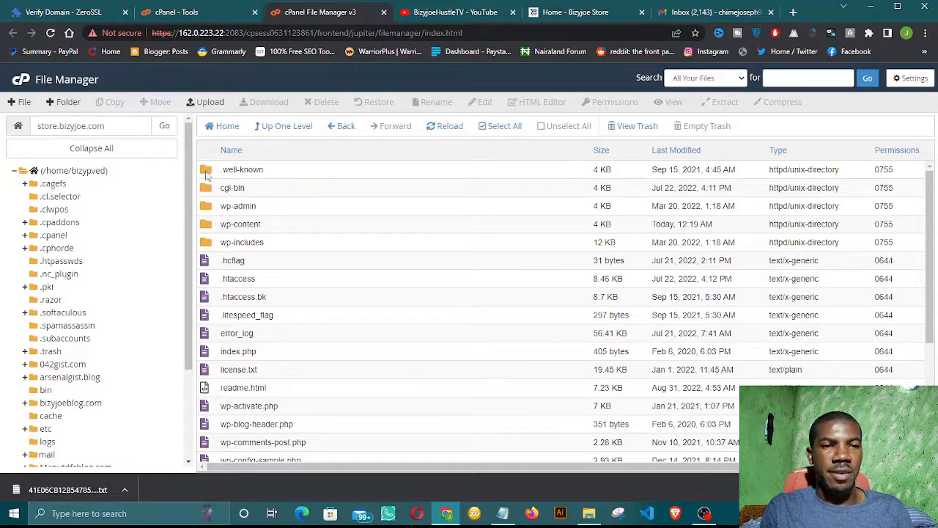
Step: Open .well-known and then pki-validation in File Manager, checking ZeroSSL's required path along the way
{"action": "double_click", "coordinate": [206, 173]}
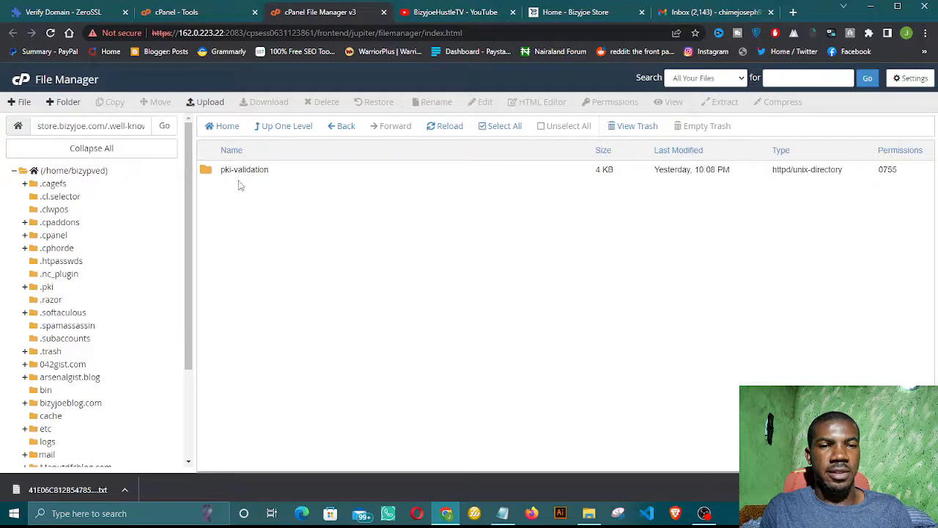
{"action": "left_click", "coordinate": [83, 16]}
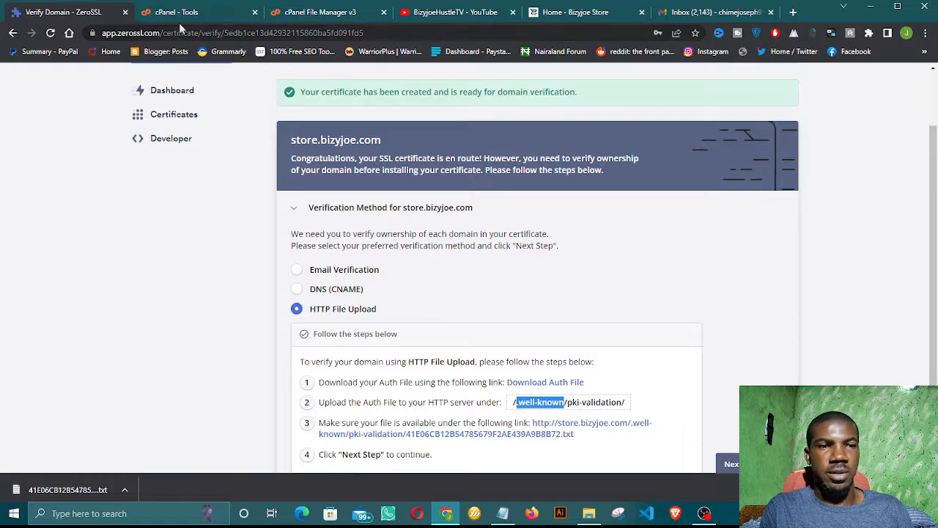
{"action": "left_click", "coordinate": [314, 17]}
{"action": "double_click", "coordinate": [207, 171]}
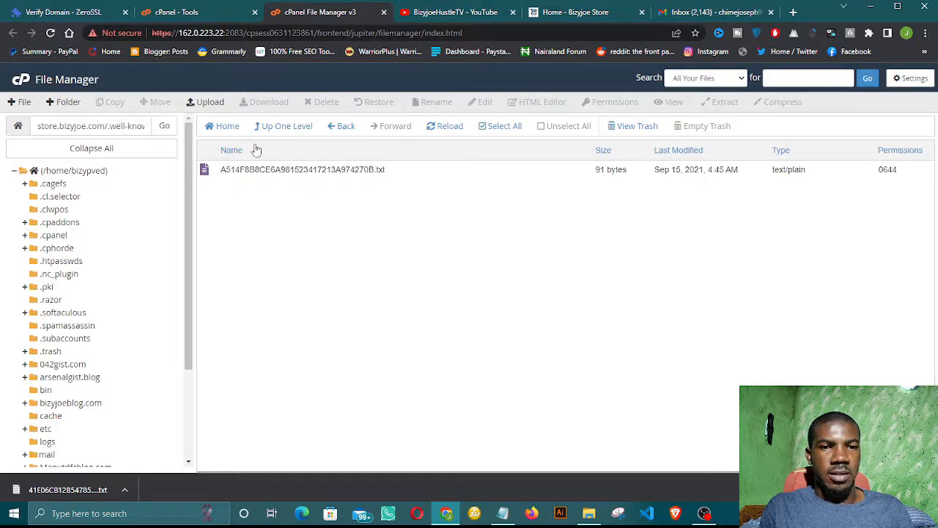
{"action": "left_click", "coordinate": [92, 6]}
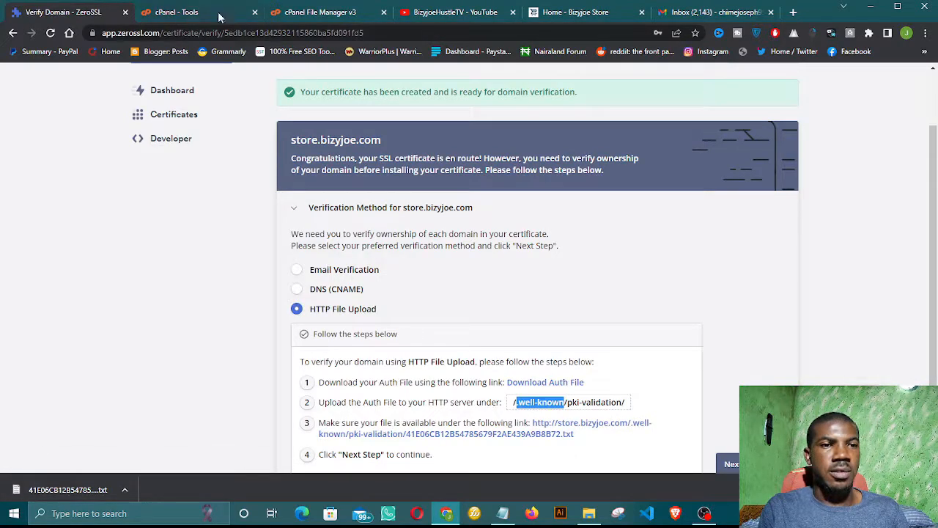
{"action": "left_click", "coordinate": [296, 13]}
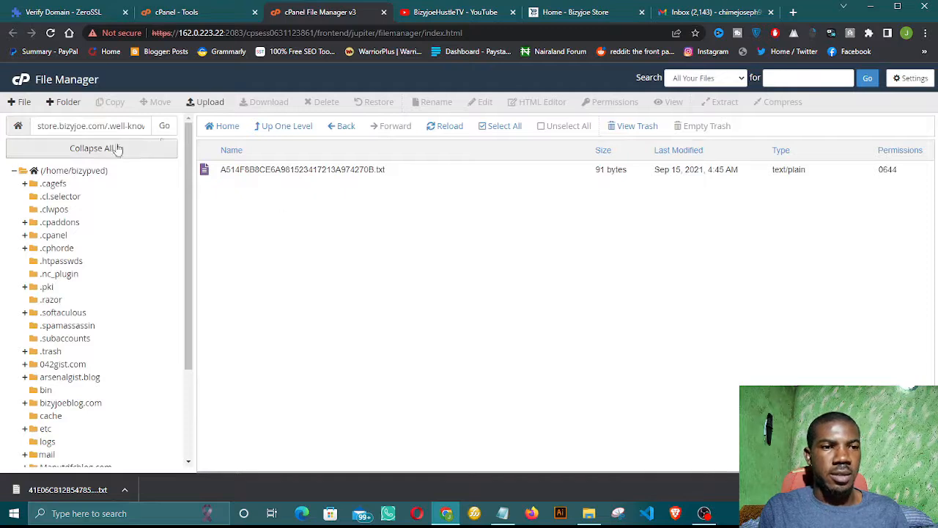
Step: Upload 41E06CB12B54785679F2AE439A9B8B72.txt from Downloads into pki-validation, then return to ZeroSSL's verification page
{"action": "left_click", "coordinate": [206, 102]}
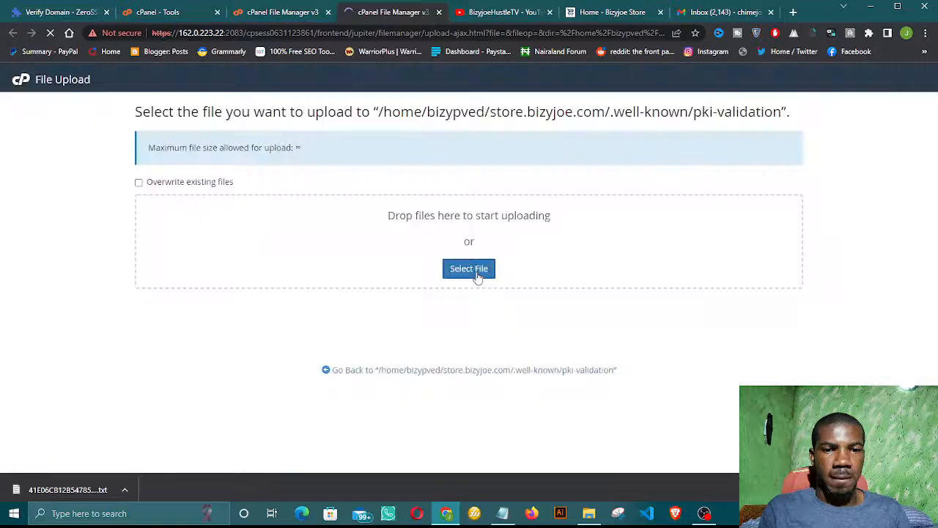
{"action": "left_click", "coordinate": [477, 274]}
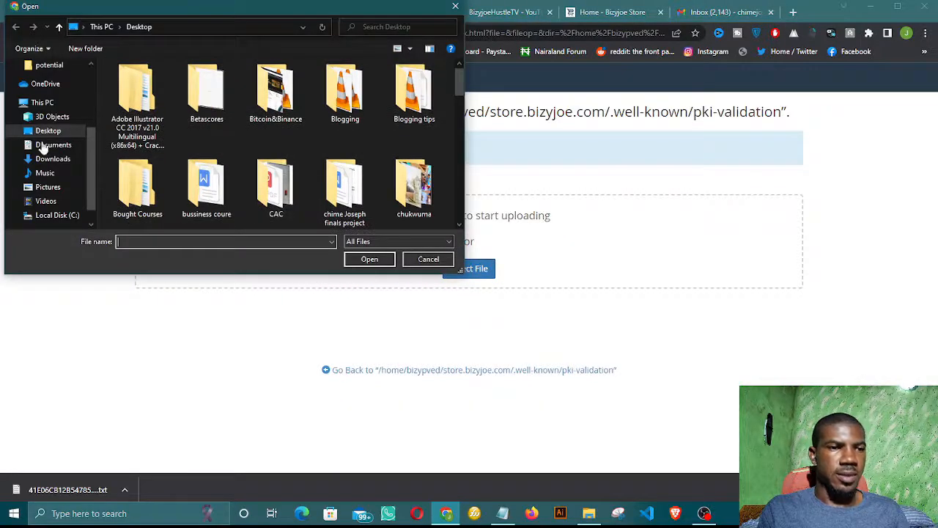
{"action": "left_click", "coordinate": [45, 158]}
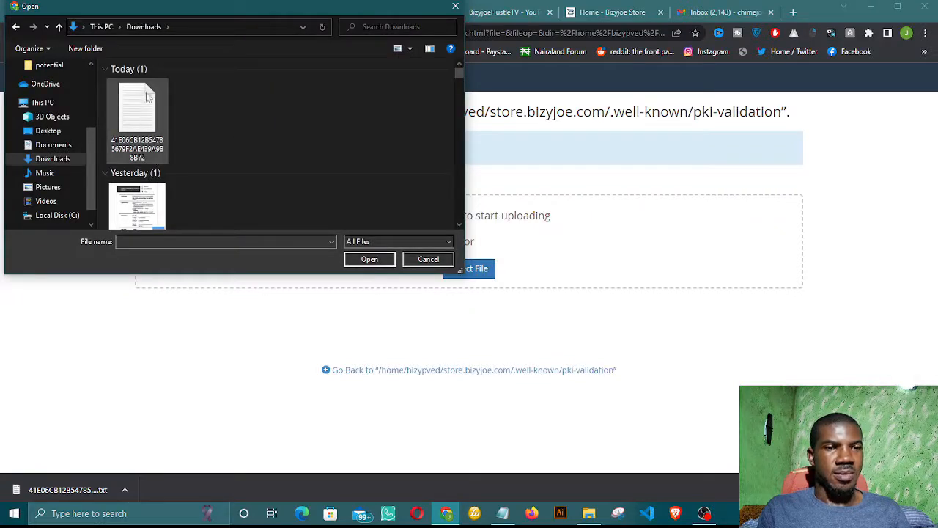
{"action": "left_click", "coordinate": [132, 124]}
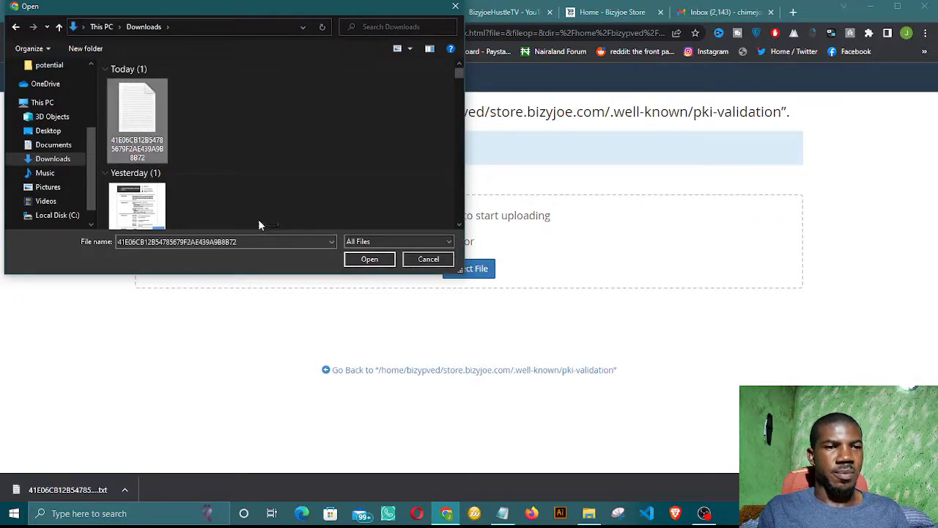
{"action": "left_click", "coordinate": [359, 260]}
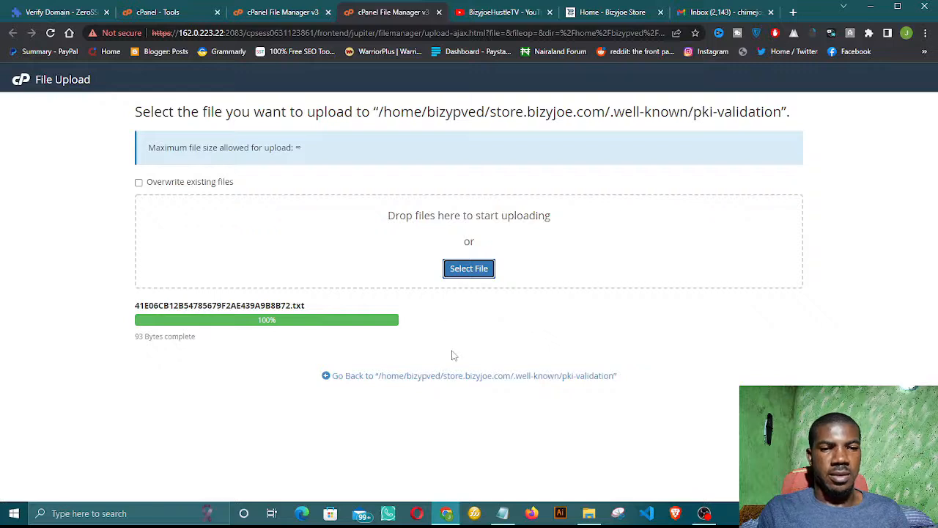
{"action": "left_click", "coordinate": [411, 382]}
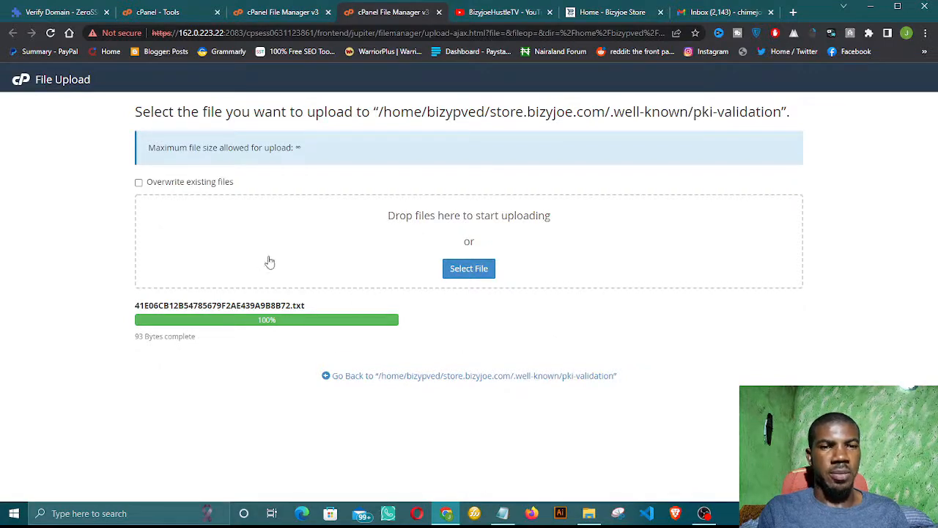
{"action": "left_click", "coordinate": [358, 375]}
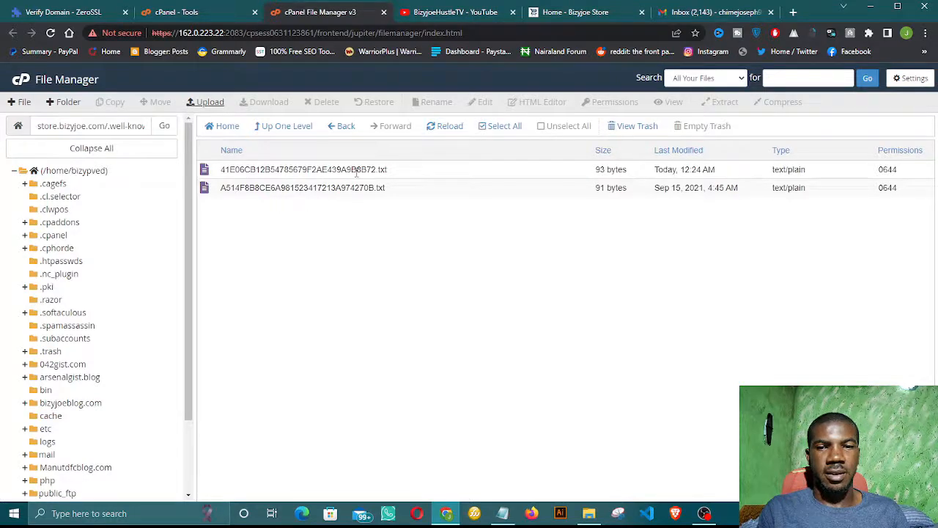
{"action": "left_click", "coordinate": [61, 16]}
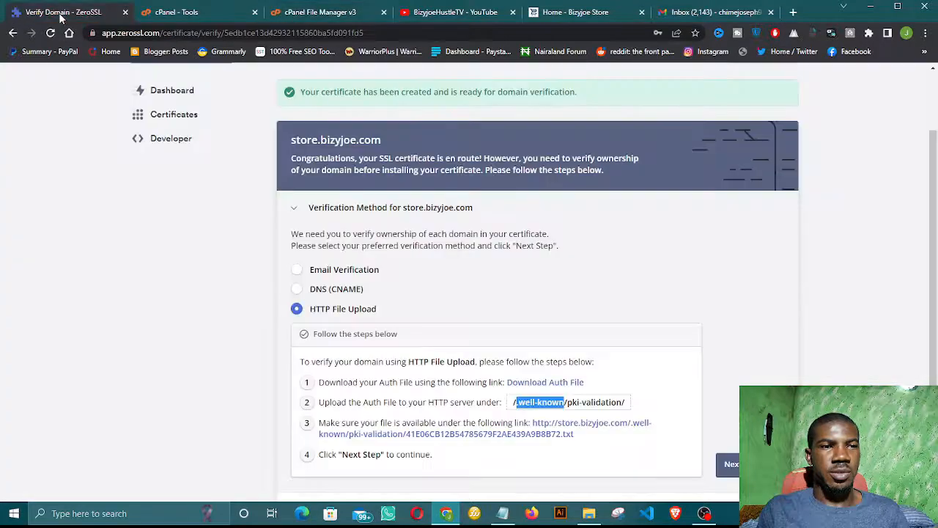
Step: Advance to the final stage and run domain verification for store.bizyjoe.com
{"action": "left_click", "coordinate": [665, 380]}
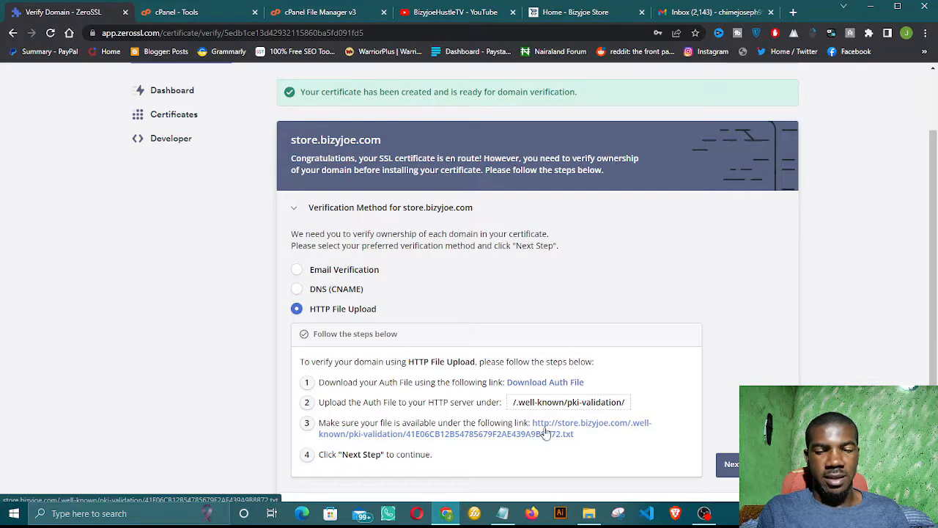
{"action": "scroll", "coordinate": [540, 437], "scroll_direction": "down", "scroll_amount": 1}
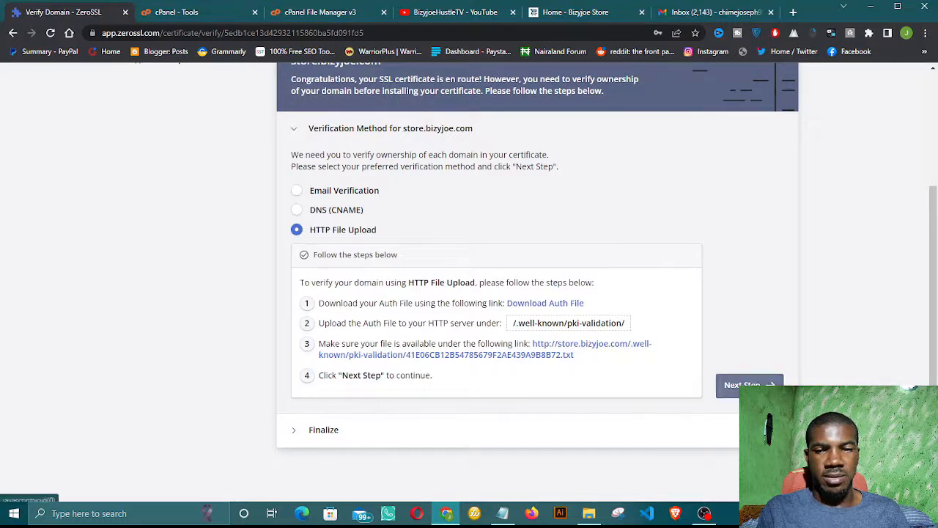
{"action": "left_click", "coordinate": [731, 387]}
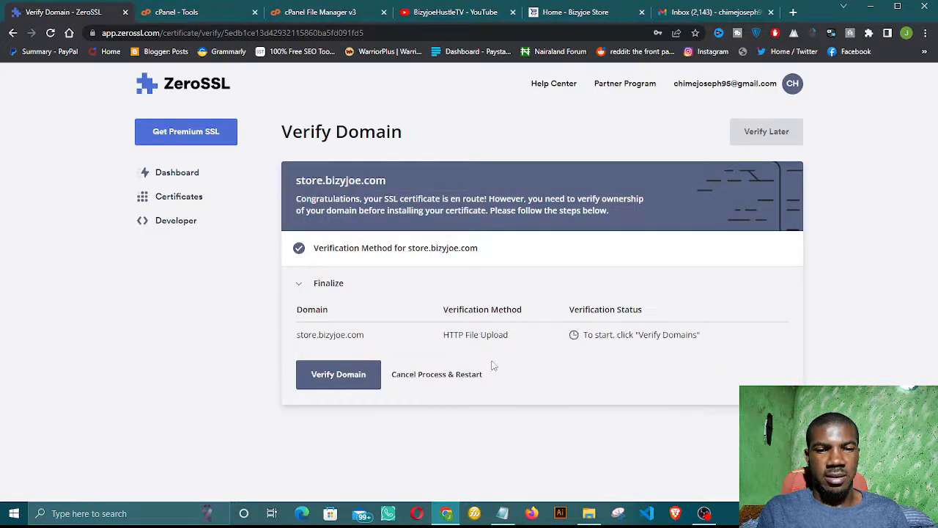
{"action": "left_click", "coordinate": [351, 378]}
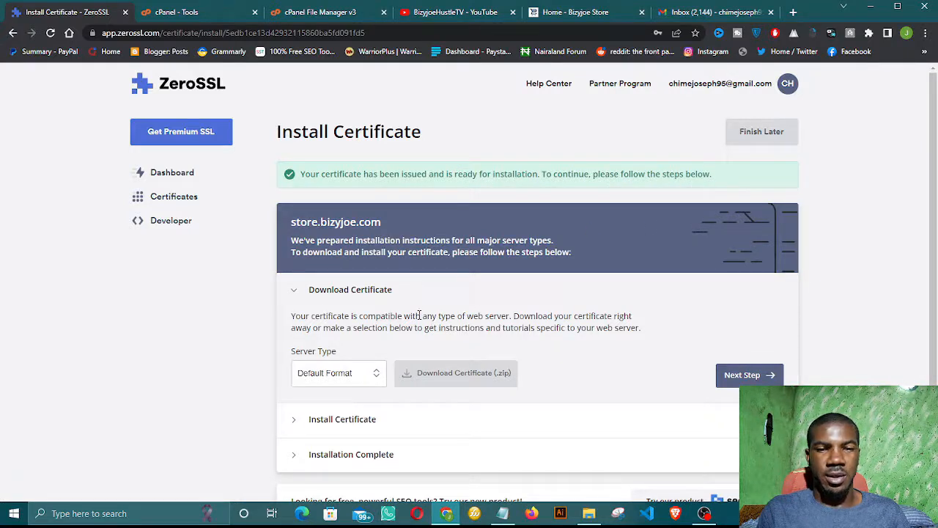
Step: Download the store.bizyjoe.com certificate as a .zip and show it in the Downloads folder
{"action": "scroll", "coordinate": [418, 321], "scroll_direction": "down", "scroll_amount": 1}
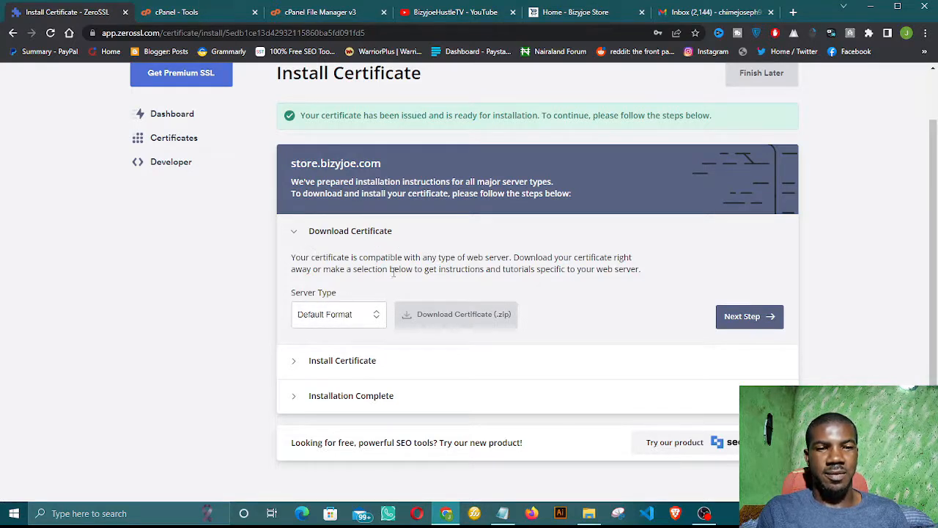
{"action": "scroll", "coordinate": [360, 290], "scroll_direction": "down", "scroll_amount": 1}
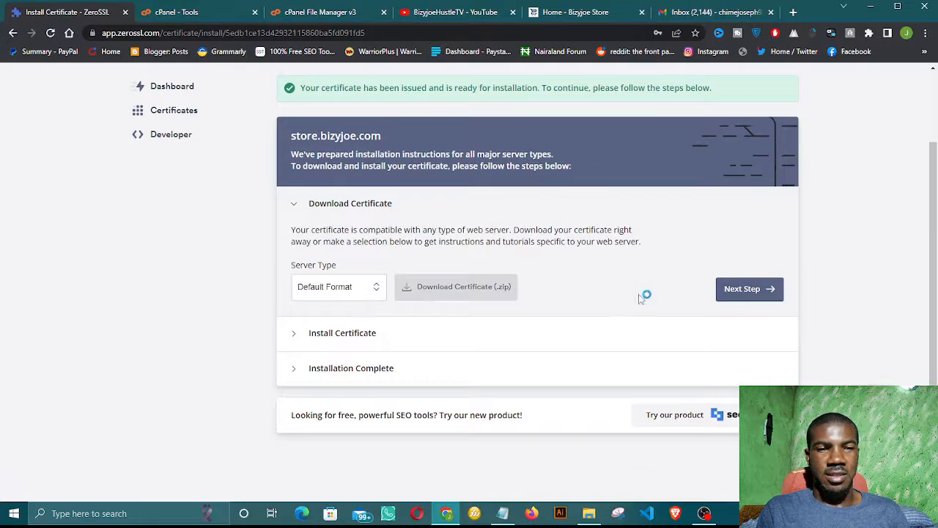
{"action": "left_click", "coordinate": [408, 293]}
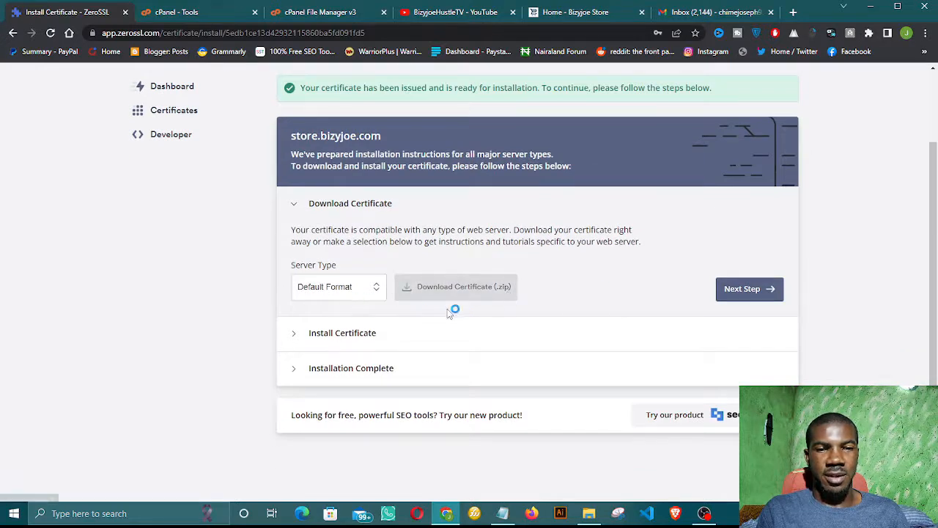
{"action": "left_click", "coordinate": [742, 289]}
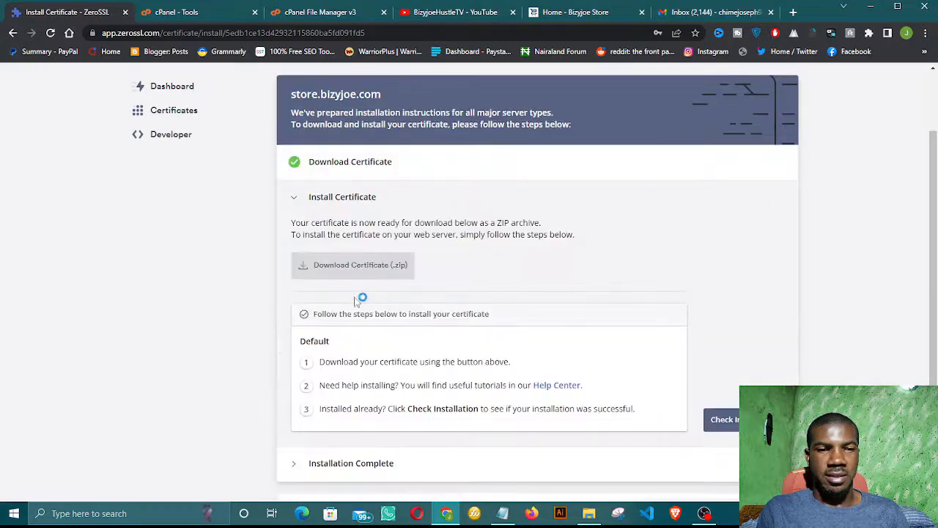
{"action": "scroll", "coordinate": [360, 298], "scroll_direction": "down", "scroll_amount": 2}
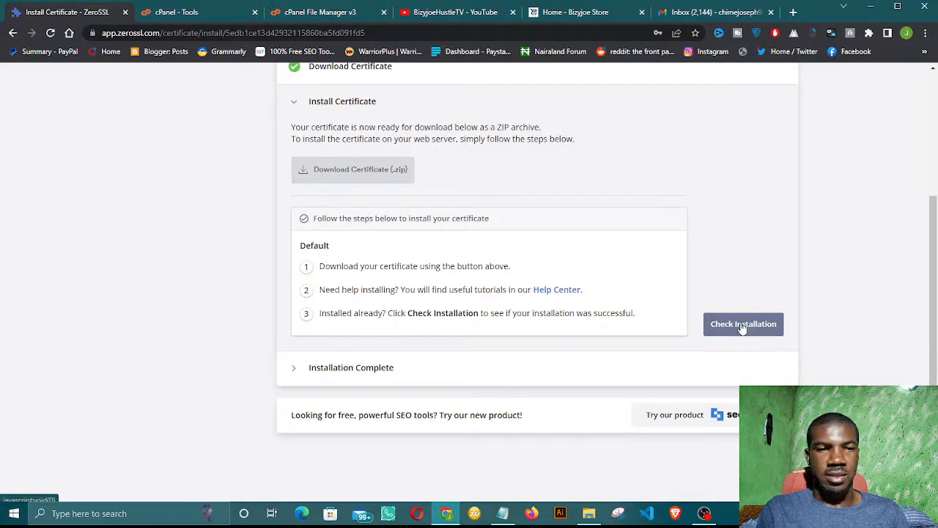
{"action": "left_click", "coordinate": [368, 176]}
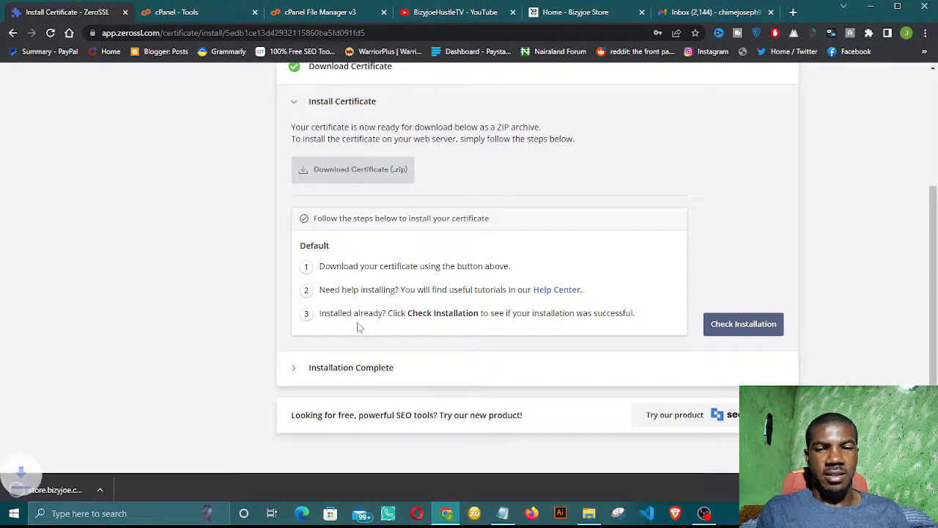
{"action": "left_click", "coordinate": [64, 491]}
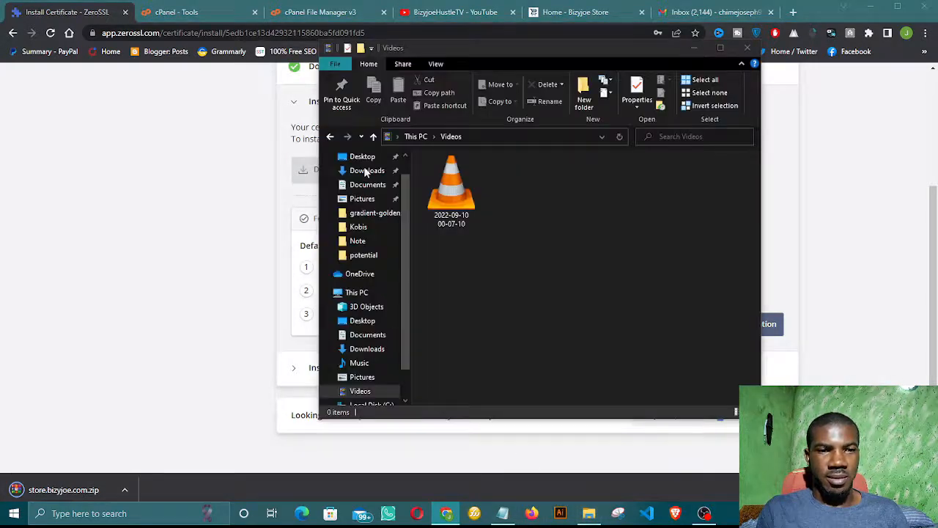
{"action": "left_click", "coordinate": [366, 171]}
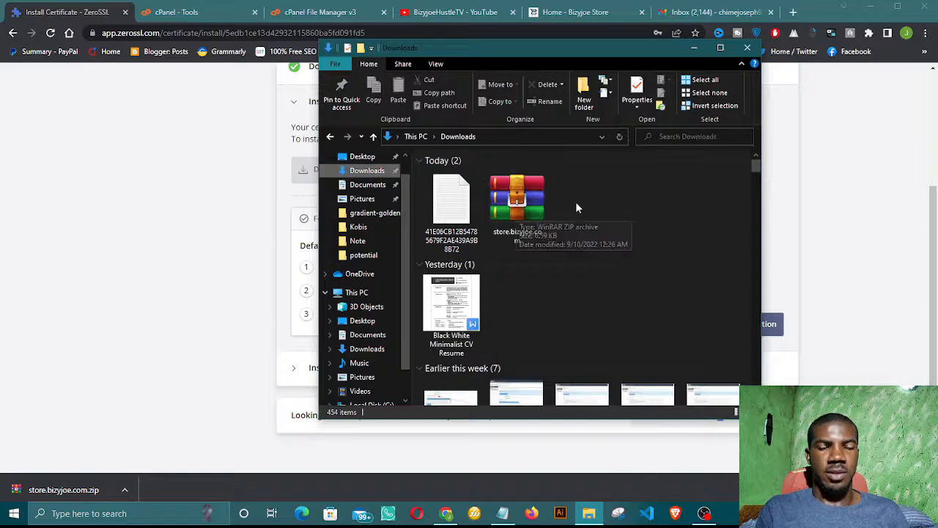
Step: Extract store.bizyjoe.com.zip with WinRAR and open the resulting store.bizyjoe.com folder
{"action": "left_click", "coordinate": [513, 206]}
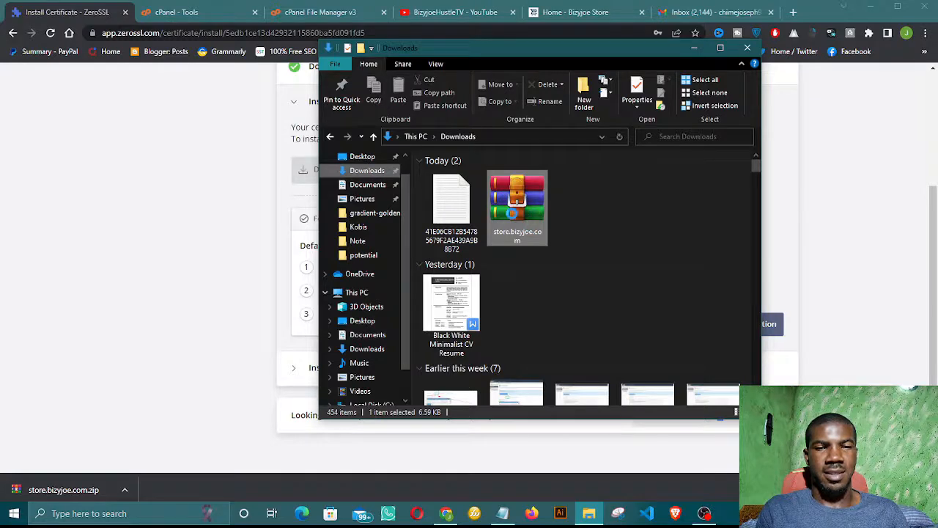
{"action": "left_click", "coordinate": [520, 379]}
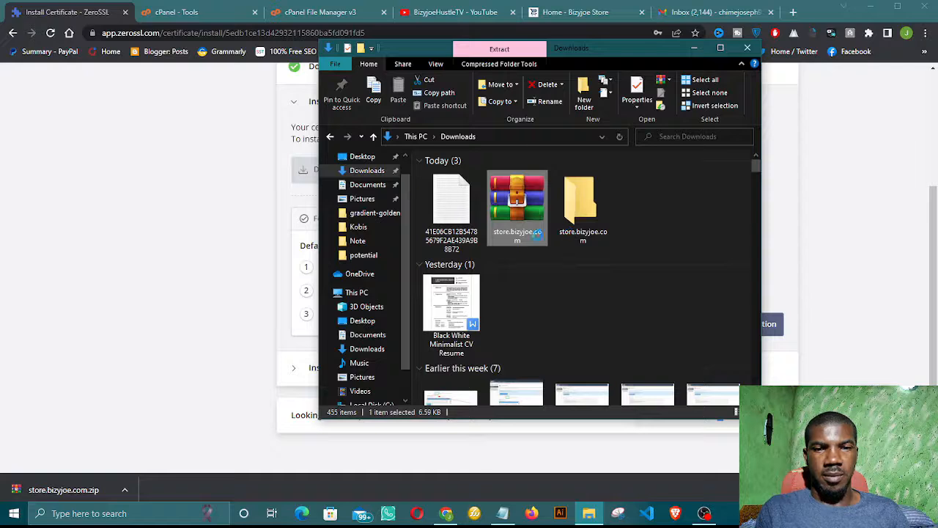
{"action": "double_click", "coordinate": [582, 204]}
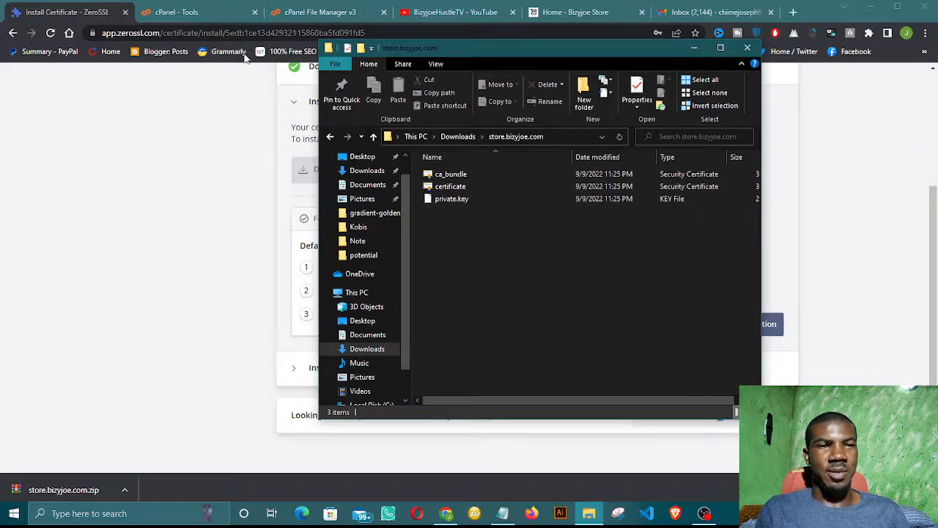
{"action": "left_click", "coordinate": [202, 16]}
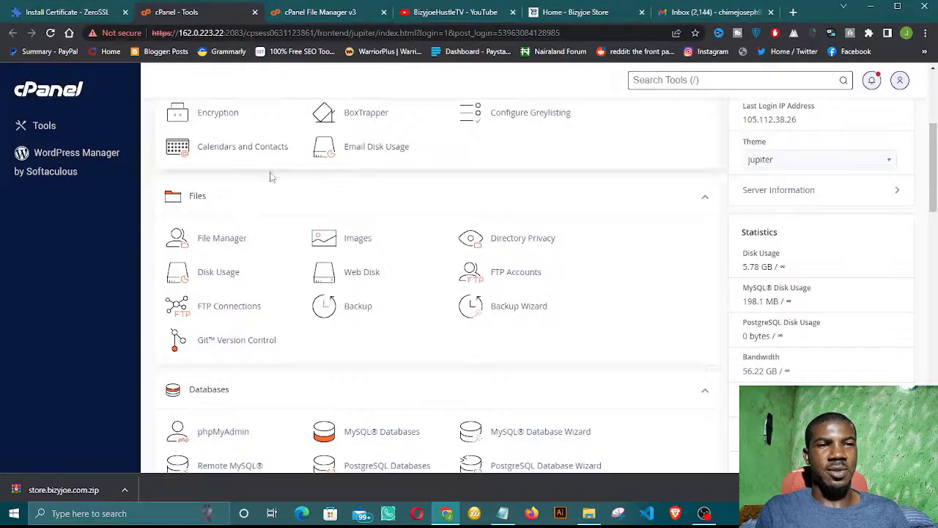
Step: Open cPanel's SSL/TLS manager, close the File Manager tab, and go to Manage SSL sites
{"action": "scroll", "coordinate": [352, 198], "scroll_direction": "up", "scroll_amount": 3}
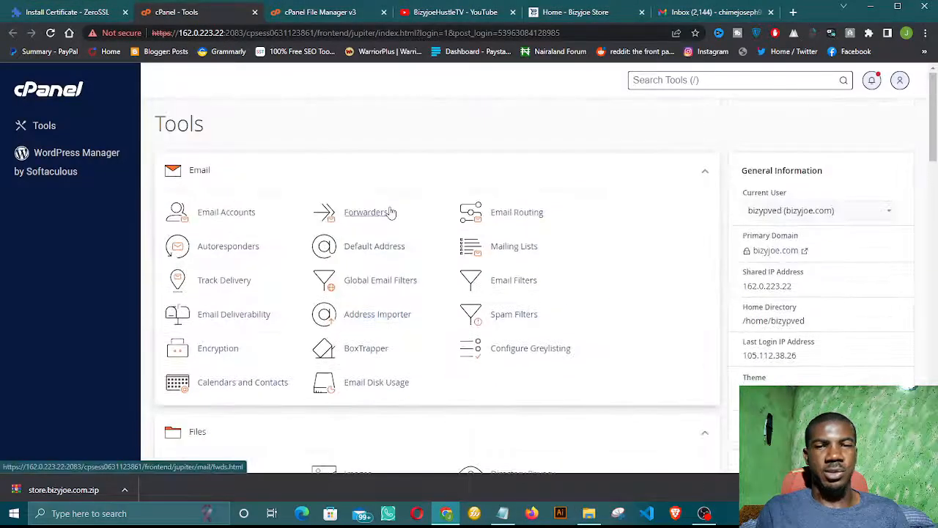
{"action": "scroll", "coordinate": [360, 210], "scroll_direction": "down", "scroll_amount": 2}
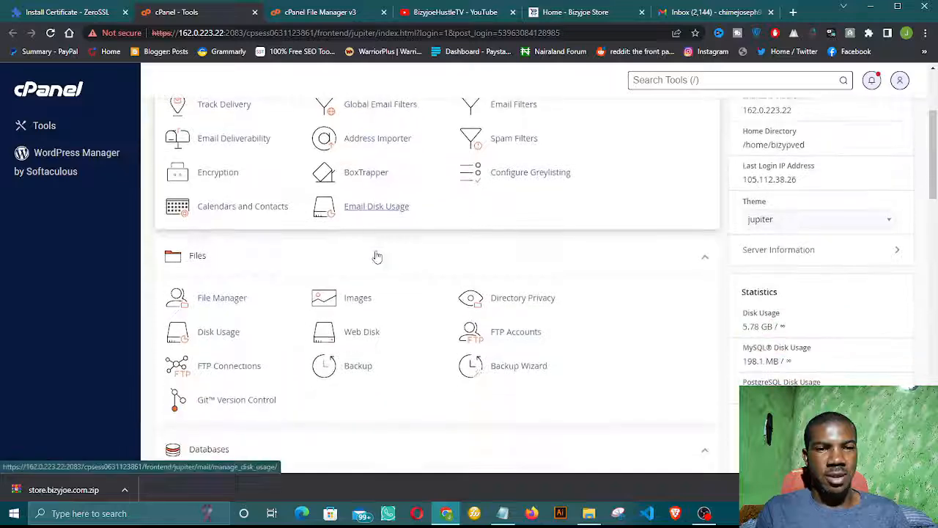
{"action": "scroll", "coordinate": [377, 256], "scroll_direction": "up", "scroll_amount": 2}
{"action": "scroll", "coordinate": [562, 248], "scroll_direction": "down", "scroll_amount": 5}
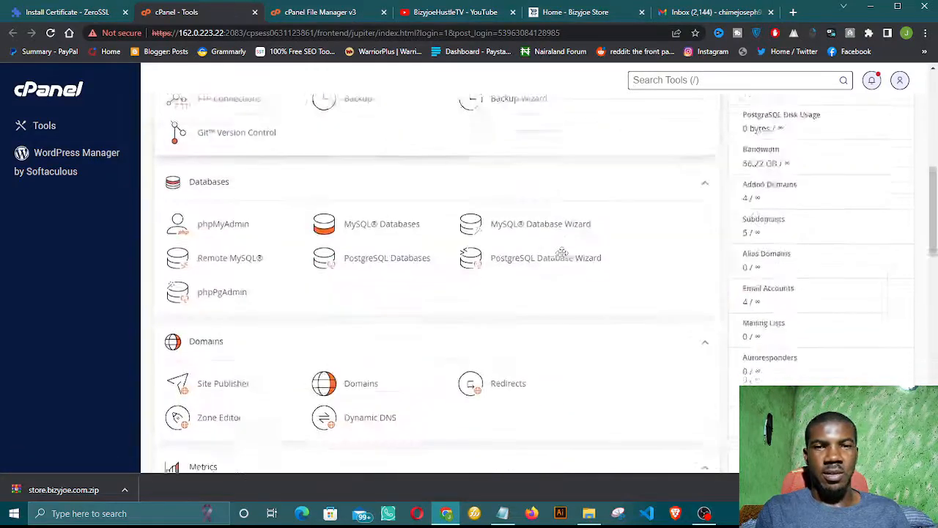
{"action": "scroll", "coordinate": [561, 253], "scroll_direction": "down", "scroll_amount": 3}
{"action": "scroll", "coordinate": [322, 311], "scroll_direction": "down", "scroll_amount": 2}
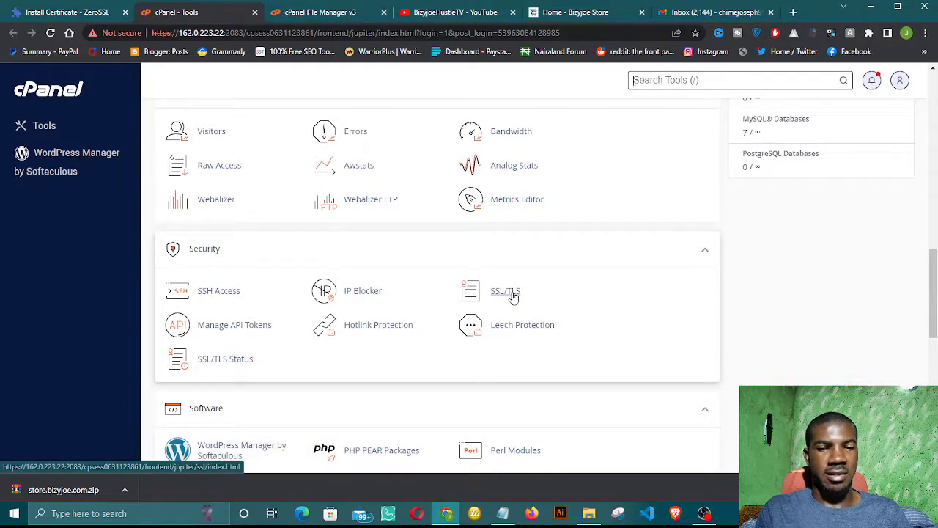
{"action": "left_click", "coordinate": [514, 295]}
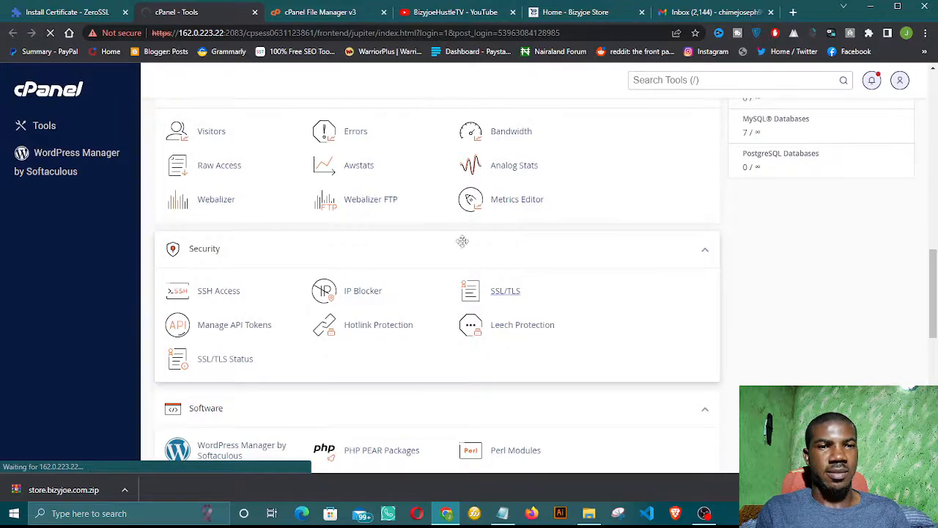
{"action": "left_click", "coordinate": [383, 12]}
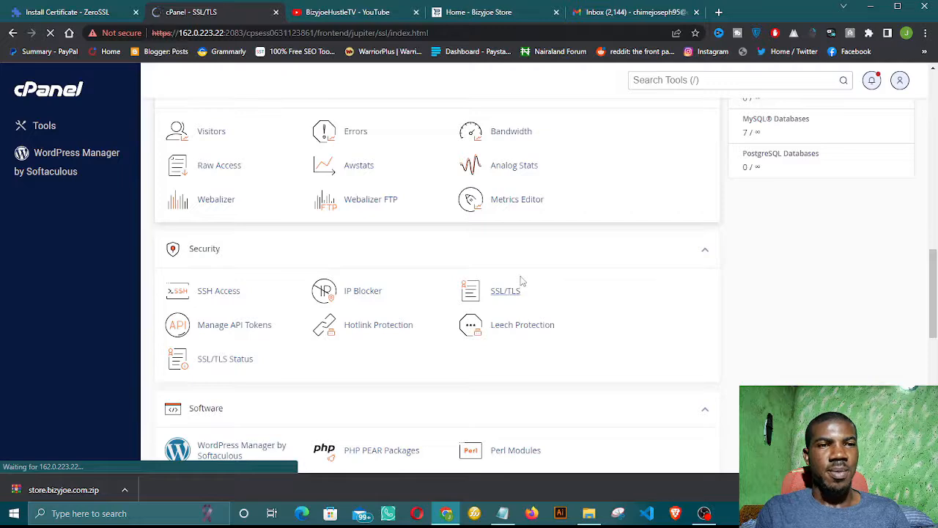
{"action": "scroll", "coordinate": [522, 280], "scroll_direction": "down", "scroll_amount": 3}
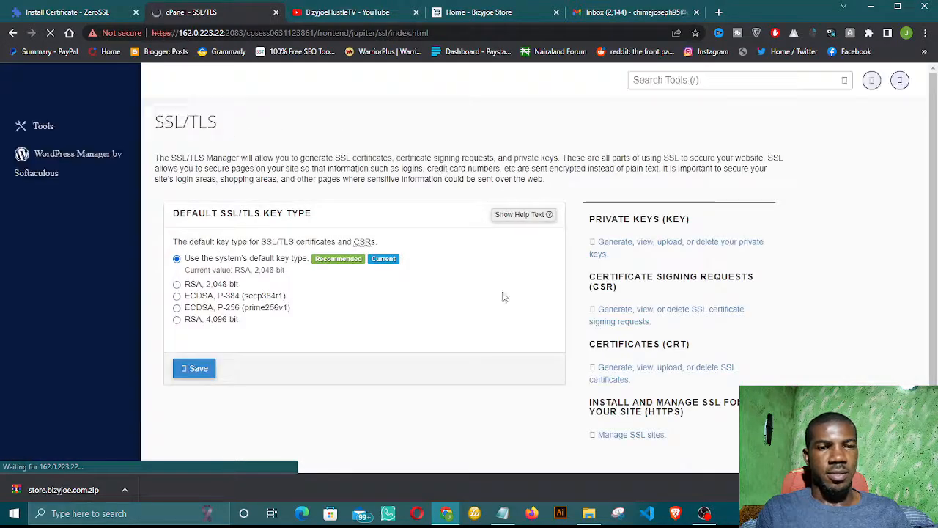
{"action": "scroll", "coordinate": [477, 301], "scroll_direction": "down", "scroll_amount": 1}
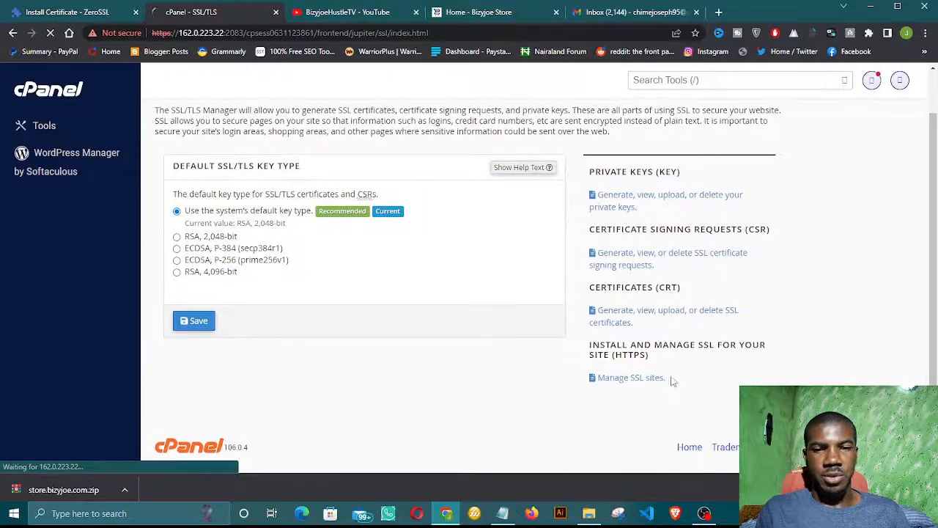
{"action": "left_click", "coordinate": [629, 377]}
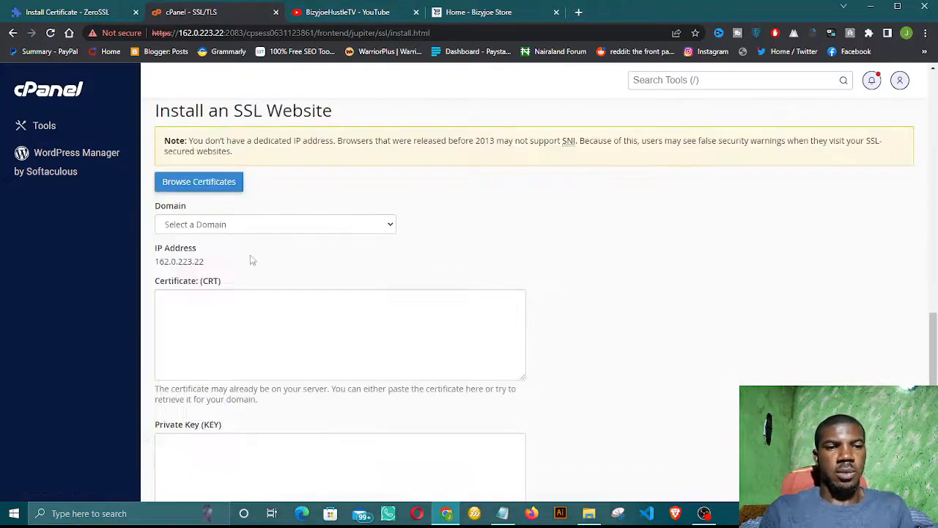
Step: Pick store.bizyjoe.com from the Domain dropdown on Install an SSL Website
{"action": "left_click", "coordinate": [359, 232]}
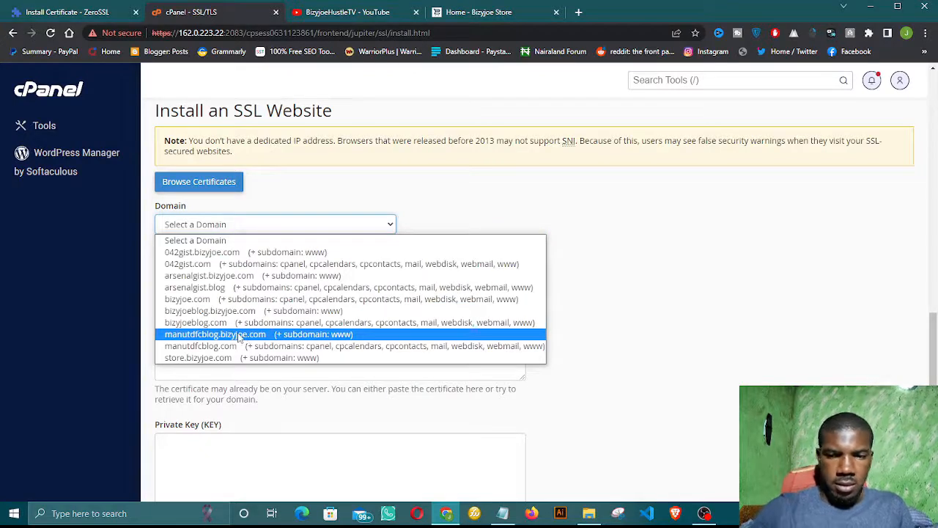
{"action": "left_click", "coordinate": [226, 358]}
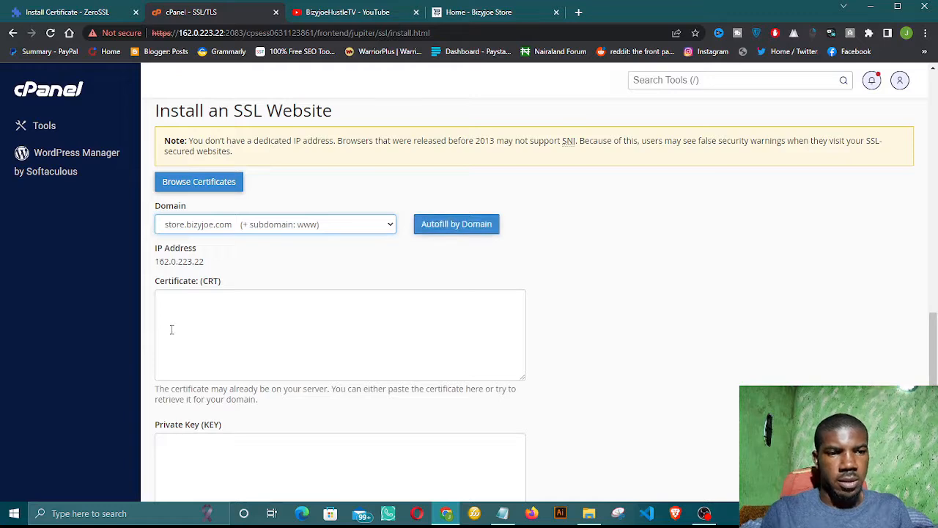
Step: Open the extracted ca_bundle file to inspect its certificate text
{"action": "left_click", "coordinate": [599, 517]}
{"action": "left_click", "coordinate": [459, 178]}
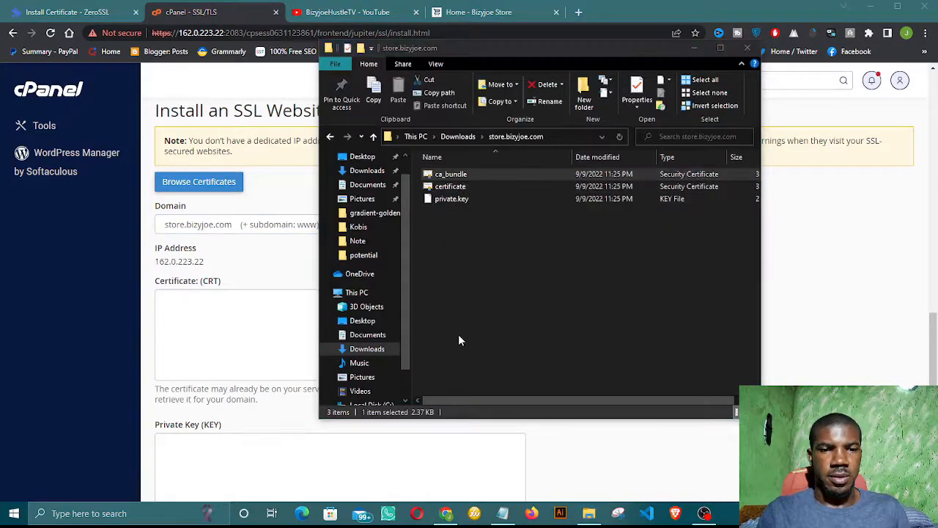
{"action": "double_click", "coordinate": [447, 179]}
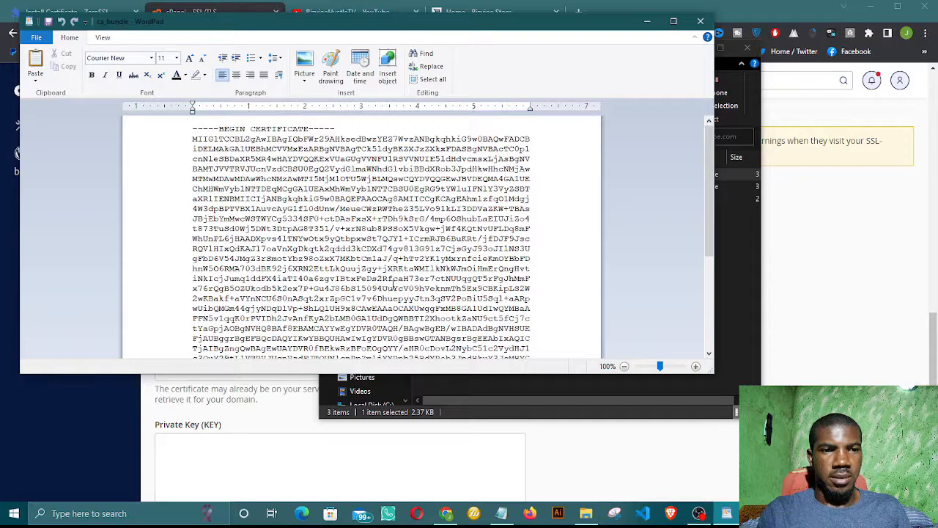
{"action": "scroll", "coordinate": [393, 283], "scroll_direction": "down", "scroll_amount": 1}
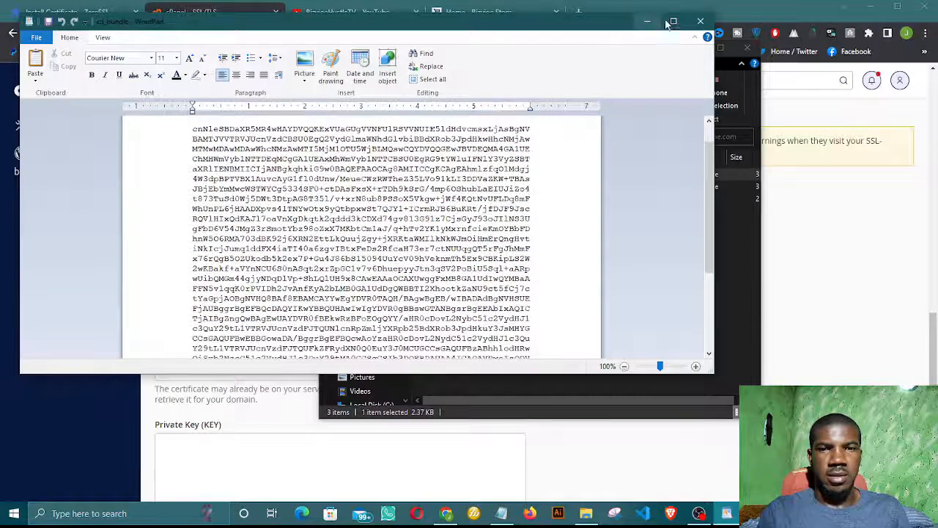
{"action": "scroll", "coordinate": [682, 28], "scroll_direction": "down", "scroll_amount": 4}
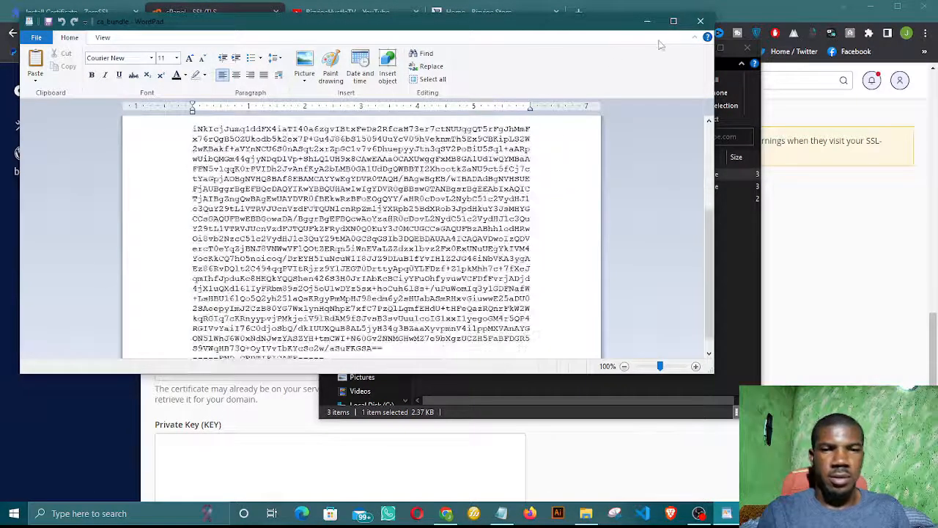
{"action": "left_click", "coordinate": [648, 22]}
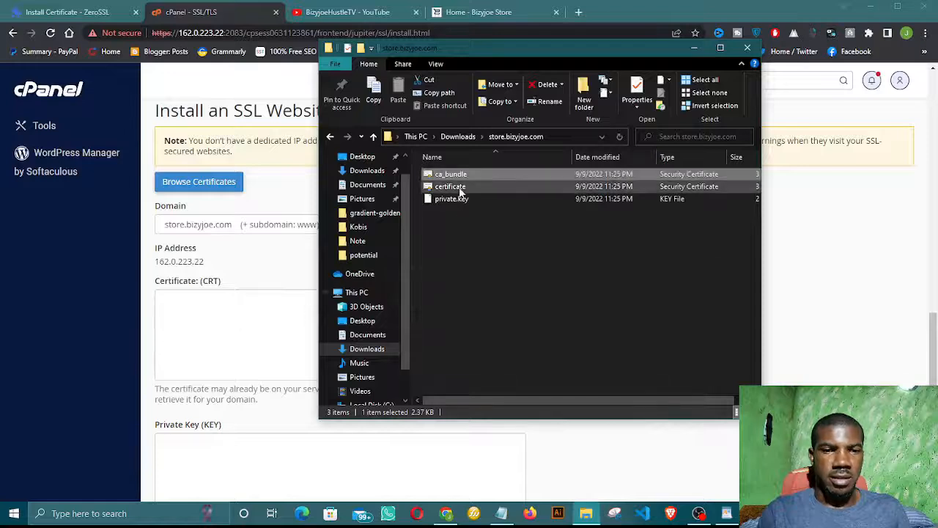
{"action": "left_click", "coordinate": [226, 307]}
{"action": "left_click", "coordinate": [272, 303]}
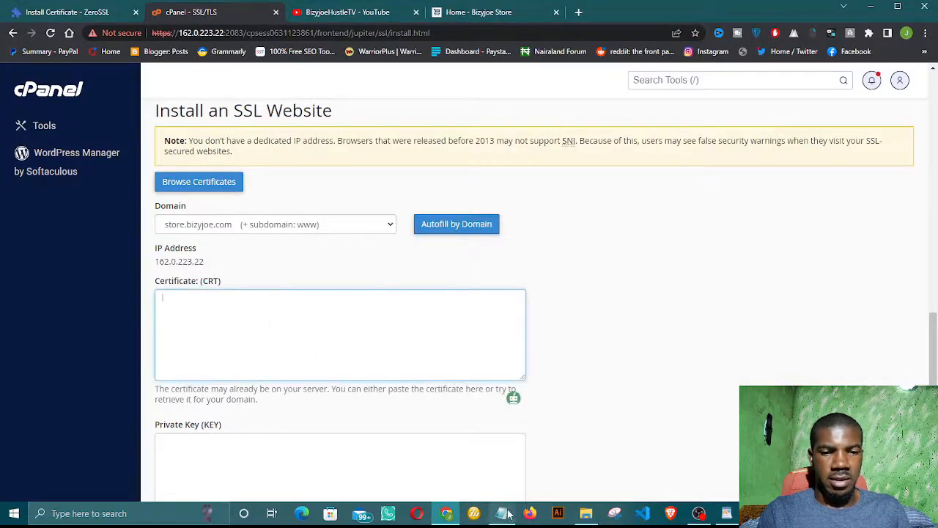
Step: Copy the certificate file's text from WordPad into cPanel's Certificate (CRT) field
{"action": "left_click", "coordinate": [585, 513]}
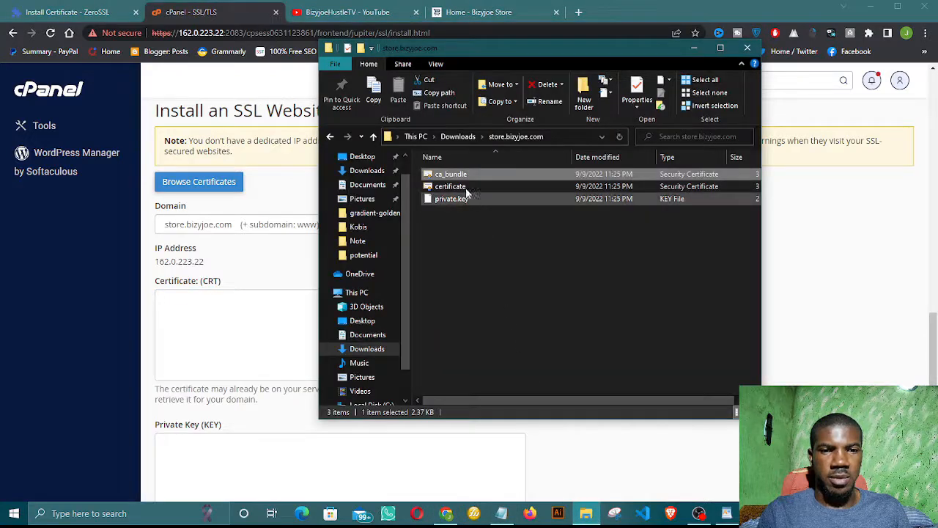
{"action": "left_click", "coordinate": [464, 187]}
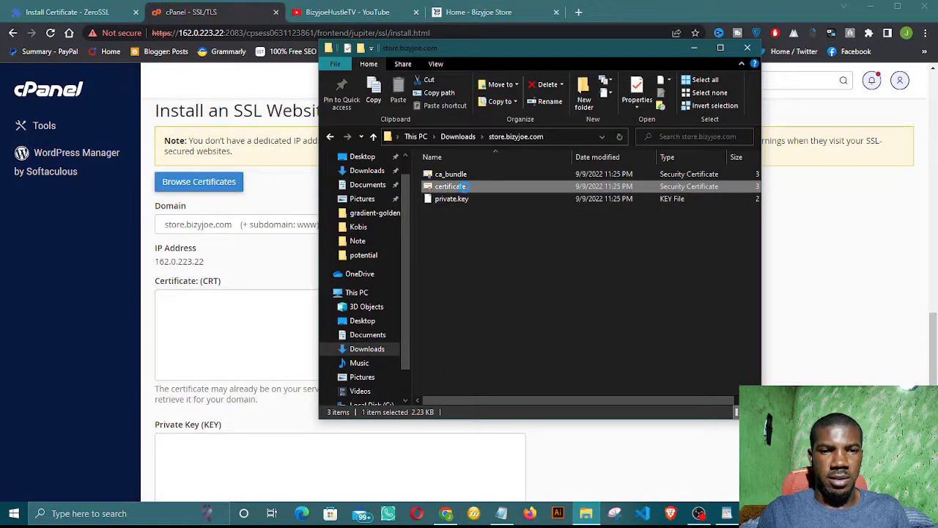
{"action": "right_click", "coordinate": [464, 187]}
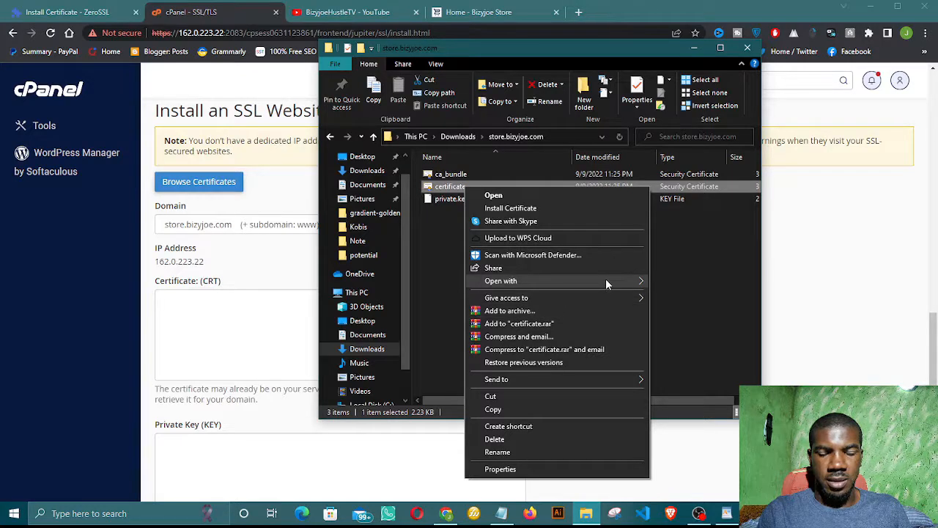
{"action": "mouse_move", "coordinate": [606, 280]}
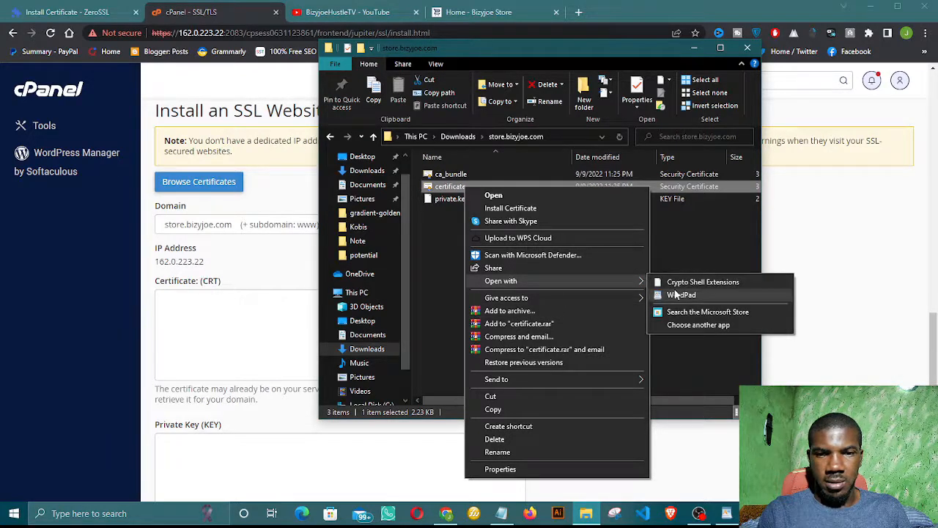
{"action": "left_click", "coordinate": [681, 294]}
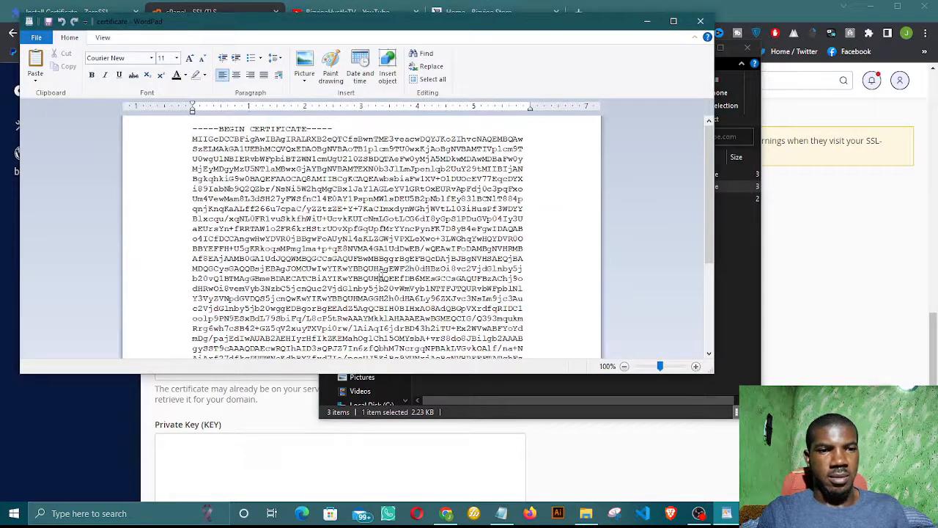
{"action": "key", "text": "ctrl+a"}
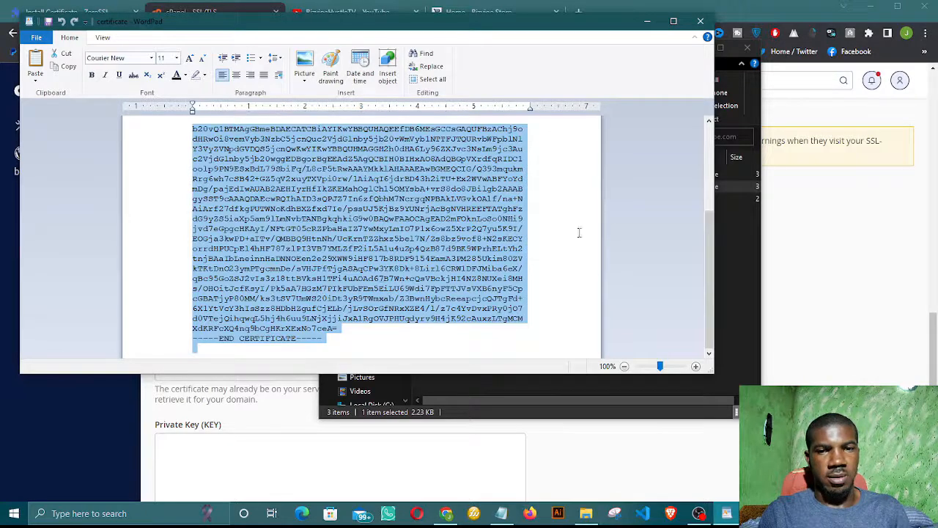
{"action": "left_click", "coordinate": [647, 21]}
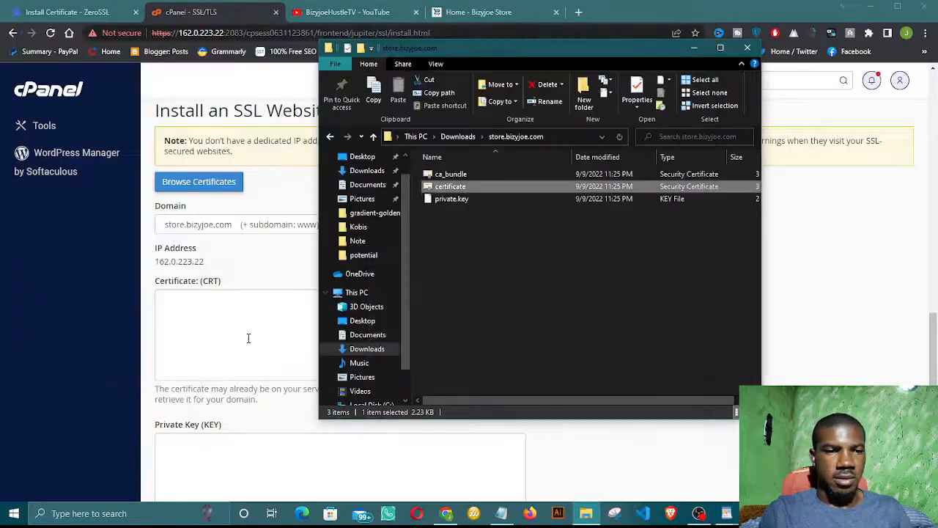
{"action": "left_click", "coordinate": [249, 338]}
{"action": "key", "text": "ctrl+v"}
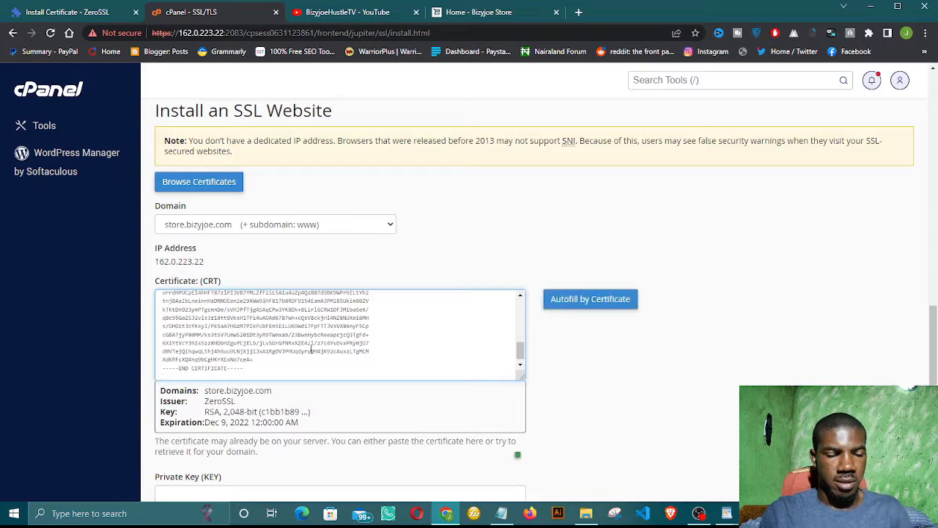
{"action": "left_click", "coordinate": [581, 347]}
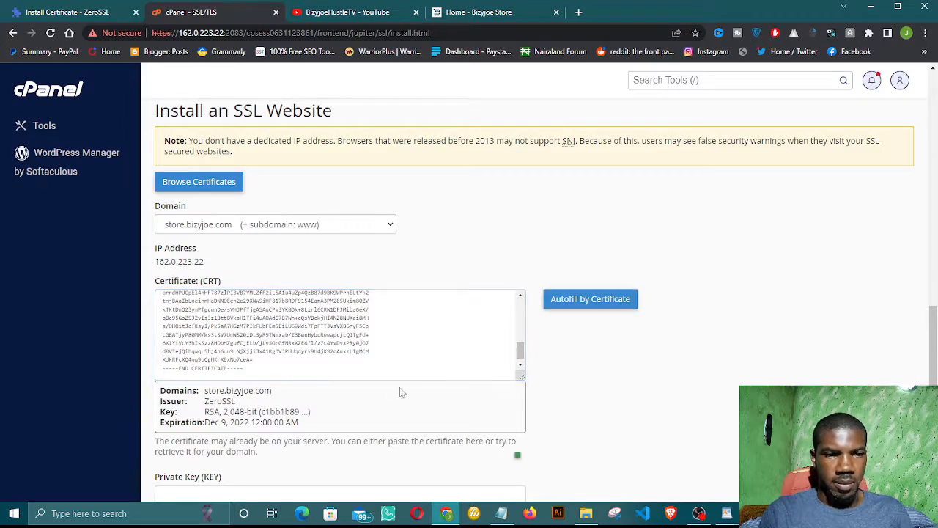
{"action": "scroll", "coordinate": [415, 416], "scroll_direction": "down", "scroll_amount": 3}
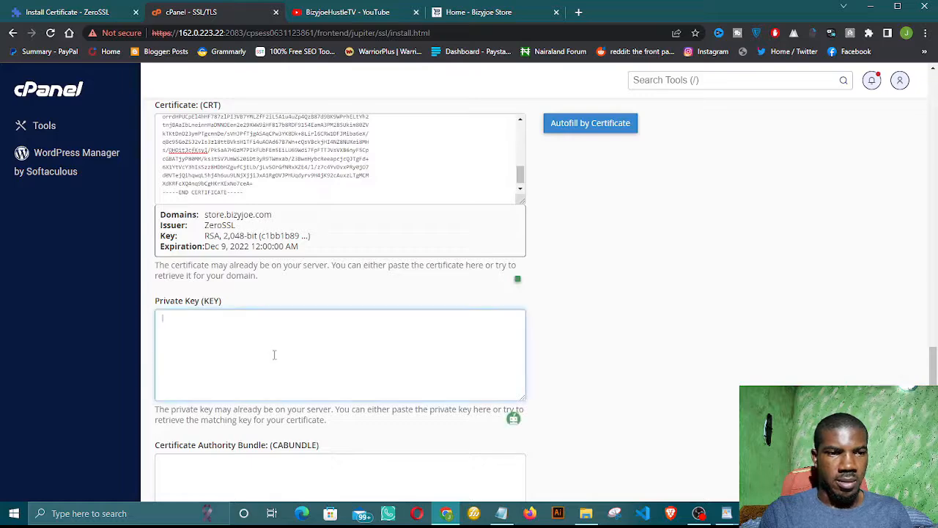
{"action": "scroll", "coordinate": [274, 354], "scroll_direction": "up", "scroll_amount": 2}
{"action": "scroll", "coordinate": [274, 358], "scroll_direction": "down", "scroll_amount": 2}
{"action": "scroll", "coordinate": [275, 357], "scroll_direction": "up", "scroll_amount": 2}
{"action": "scroll", "coordinate": [274, 354], "scroll_direction": "down", "scroll_amount": 3}
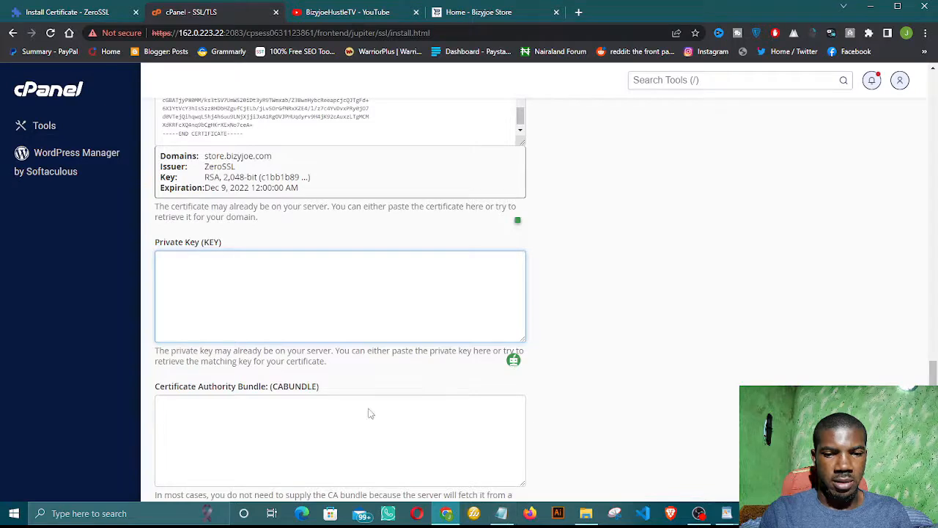
Step: Open private.key in WordPad, choosing it from the full list of apps
{"action": "left_click", "coordinate": [585, 513]}
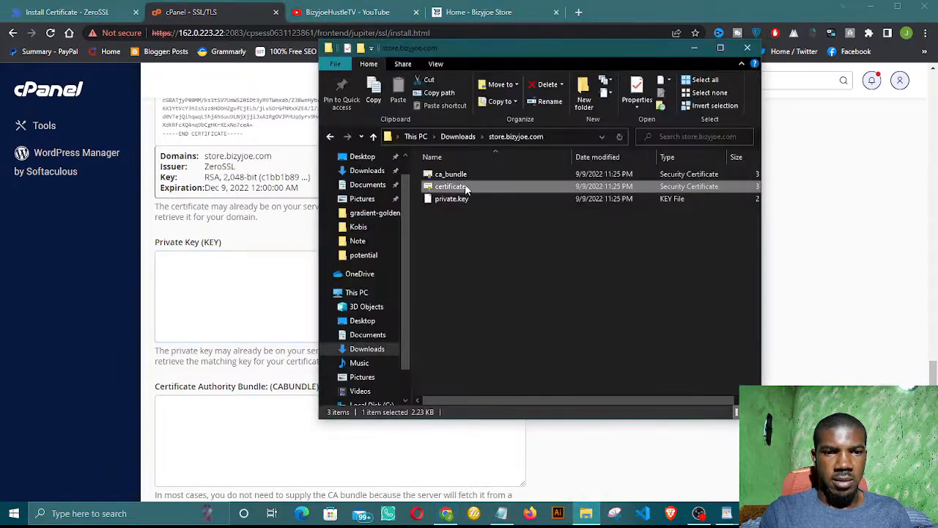
{"action": "left_click", "coordinate": [451, 199]}
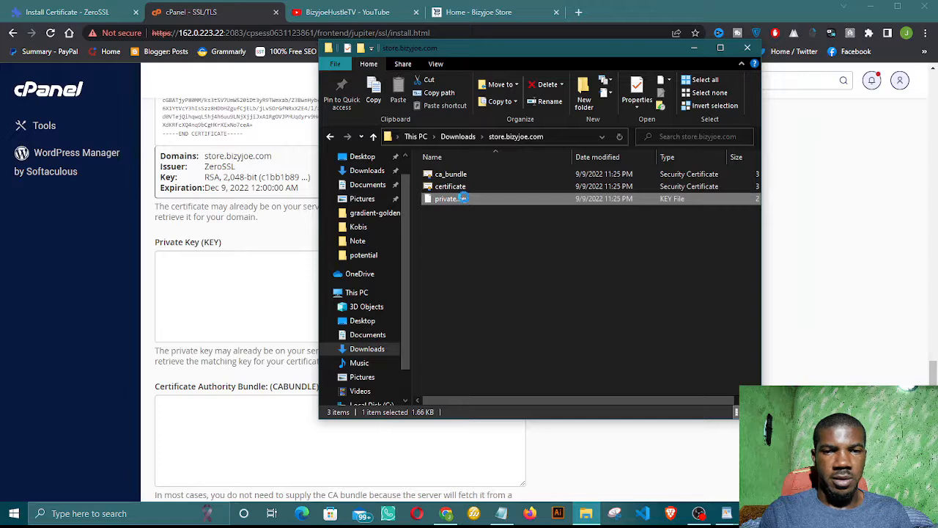
{"action": "right_click", "coordinate": [507, 200]}
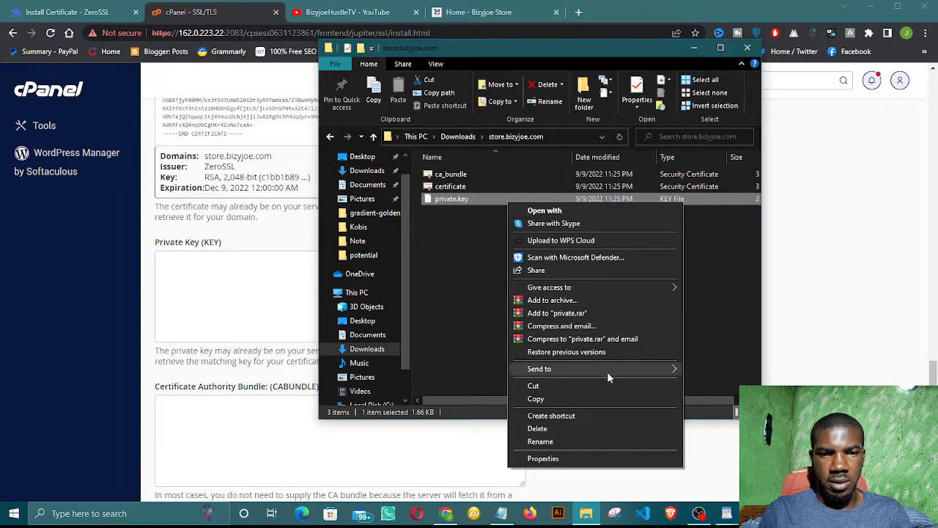
{"action": "mouse_move", "coordinate": [603, 371]}
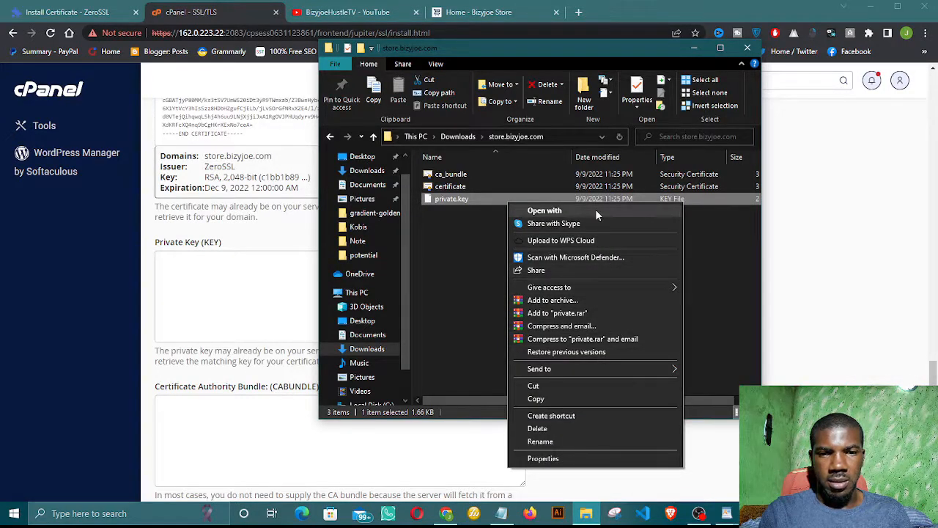
{"action": "left_click", "coordinate": [596, 208]}
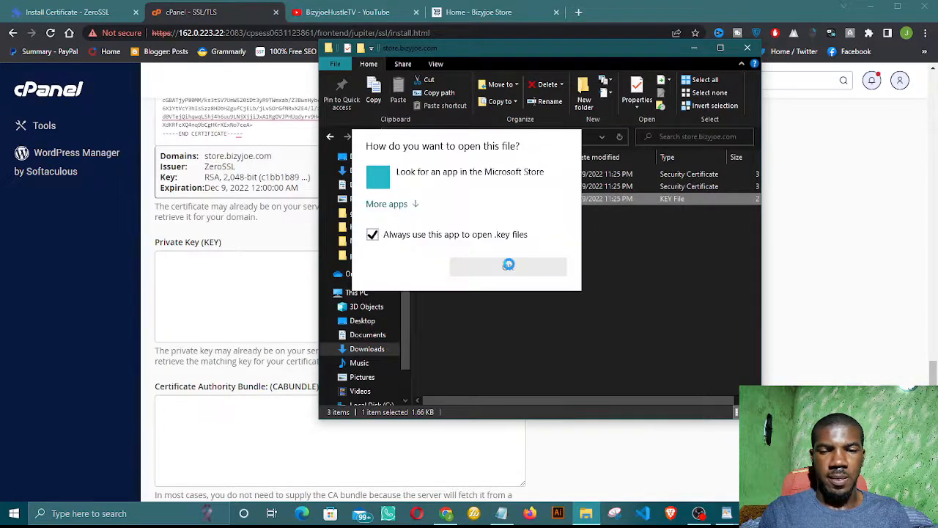
{"action": "left_click", "coordinate": [409, 208]}
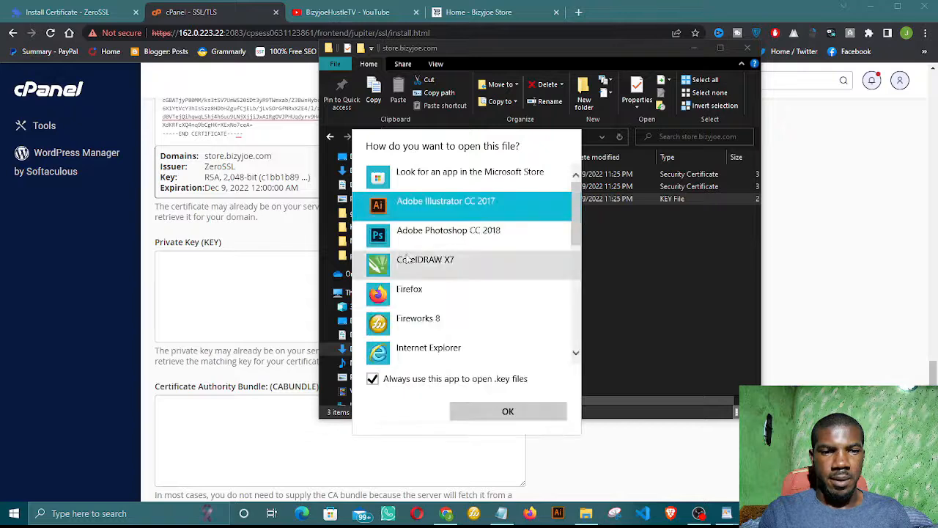
{"action": "scroll", "coordinate": [450, 329], "scroll_direction": "down", "scroll_amount": 4}
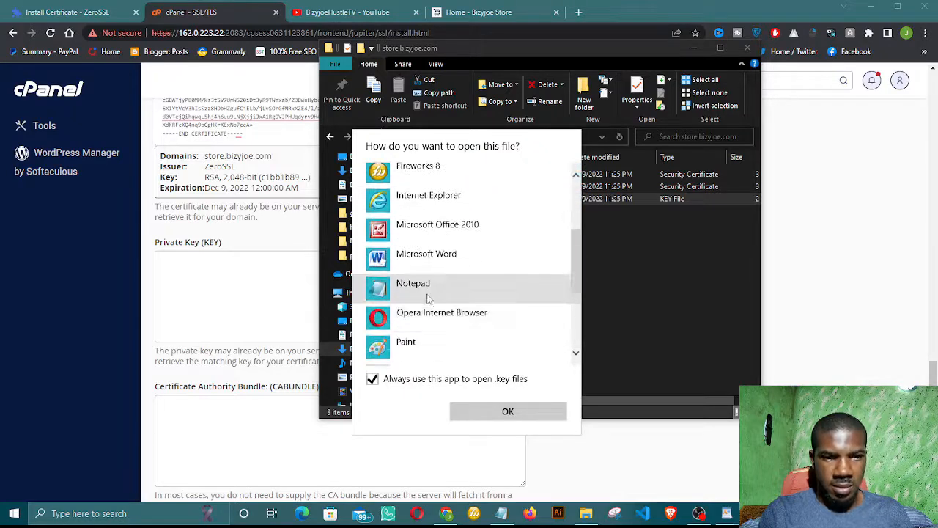
{"action": "scroll", "coordinate": [440, 333], "scroll_direction": "down", "scroll_amount": 5}
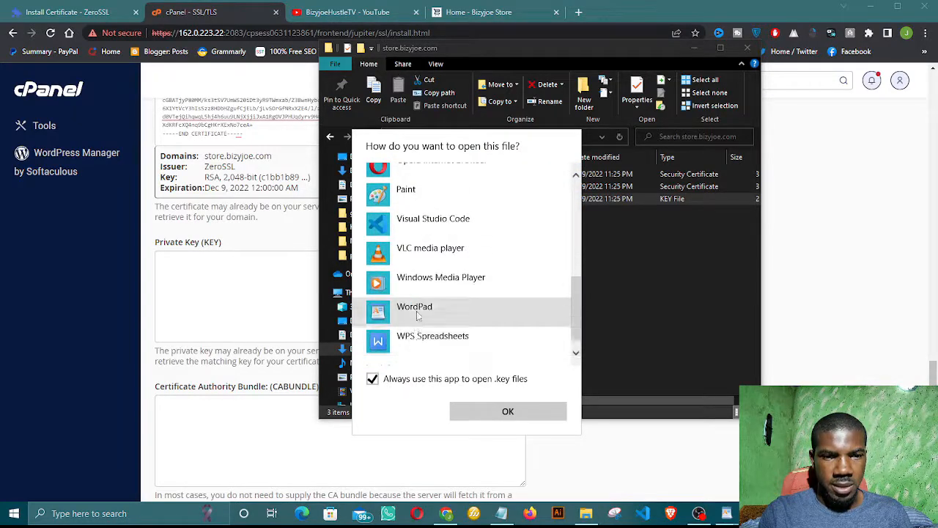
{"action": "left_click", "coordinate": [420, 311]}
{"action": "left_click", "coordinate": [505, 411]}
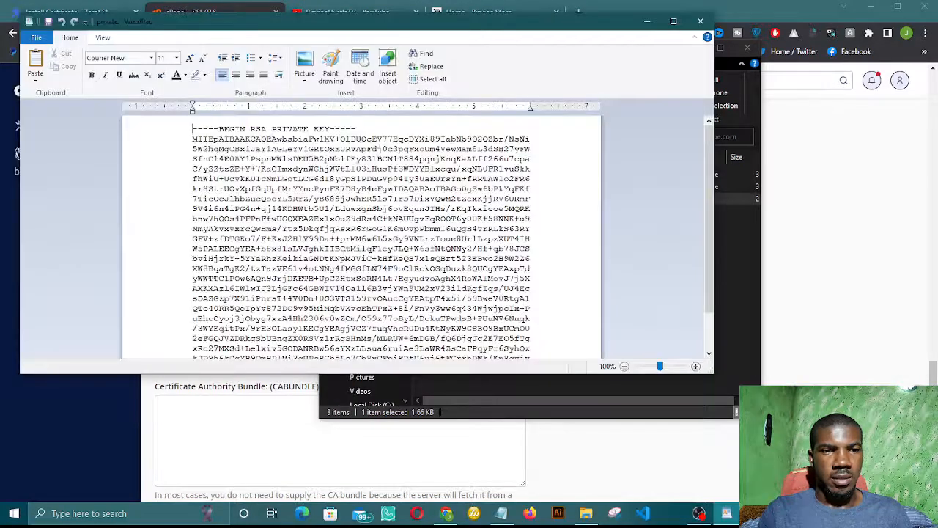
Step: Copy the whole RSA private key into cPanel's Private Key (KEY) field
{"action": "key", "text": "ctrl+a"}
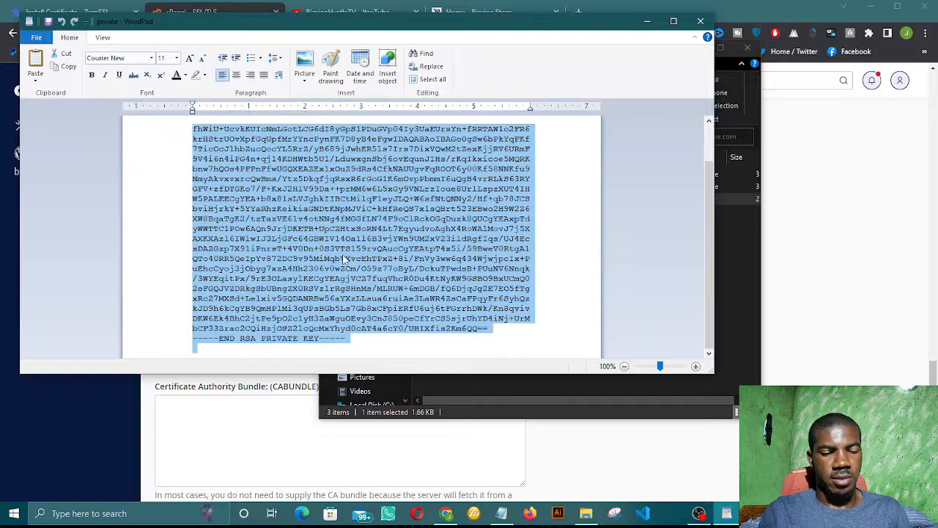
{"action": "left_click", "coordinate": [700, 20]}
{"action": "left_click", "coordinate": [255, 290]}
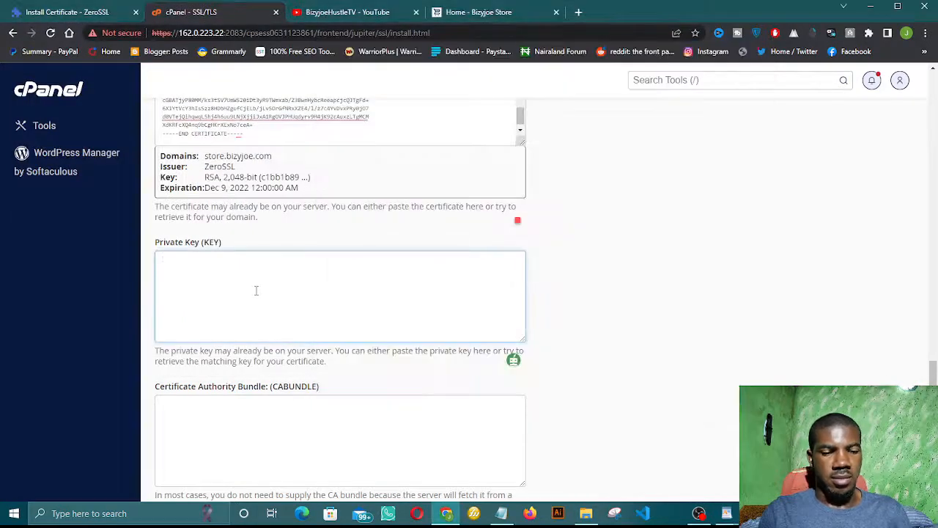
{"action": "key", "text": "ctrl+v"}
{"action": "scroll", "coordinate": [225, 431], "scroll_direction": "down", "scroll_amount": 1}
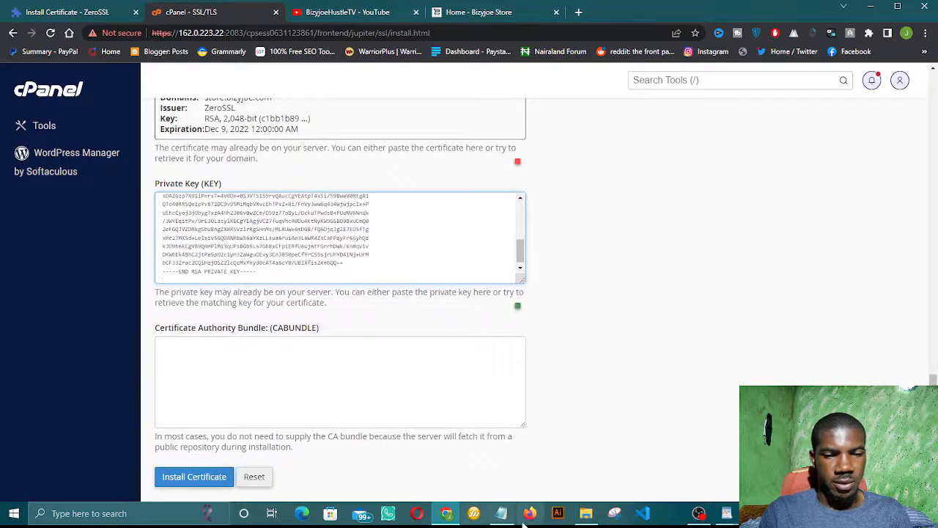
Step: Paste the ca_bundle text from WordPad into the Certificate Authority Bundle field
{"action": "left_click", "coordinate": [584, 517]}
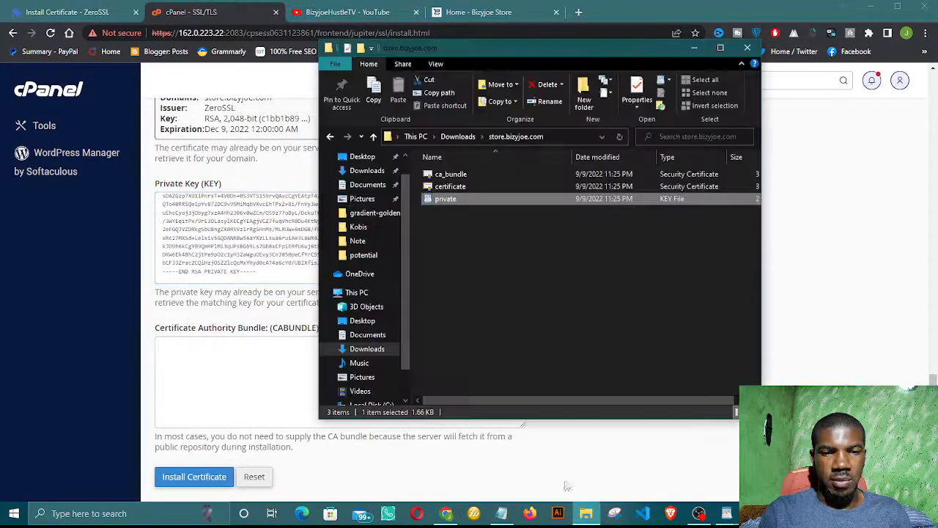
{"action": "left_click", "coordinate": [474, 178]}
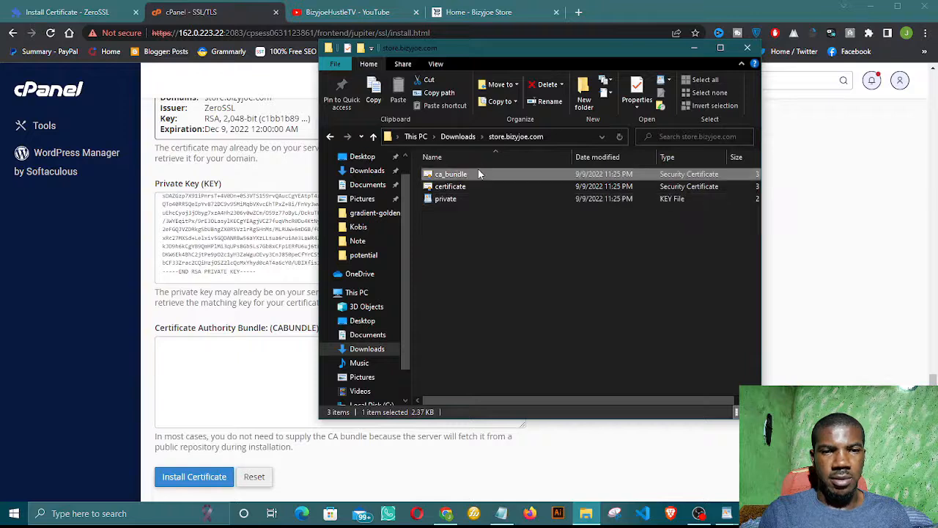
{"action": "right_click", "coordinate": [475, 174]}
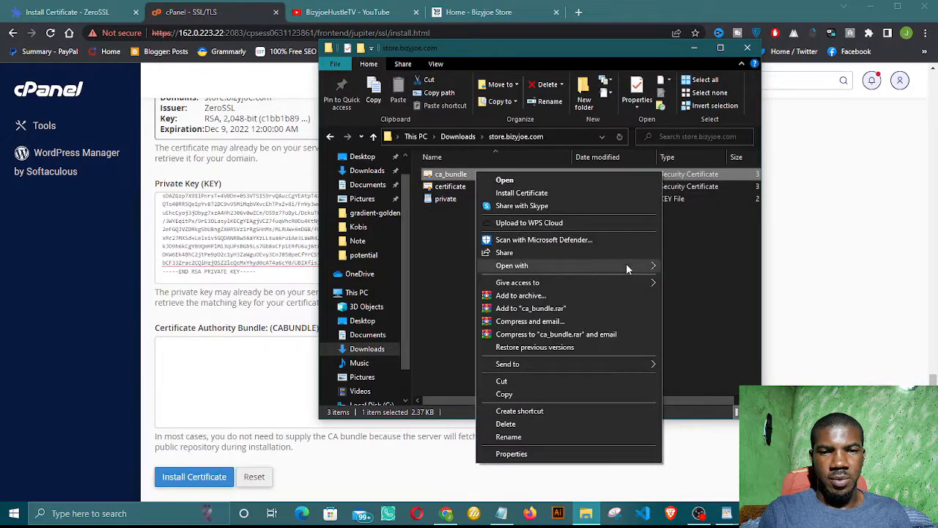
{"action": "mouse_move", "coordinate": [630, 266]}
{"action": "left_click", "coordinate": [693, 280]}
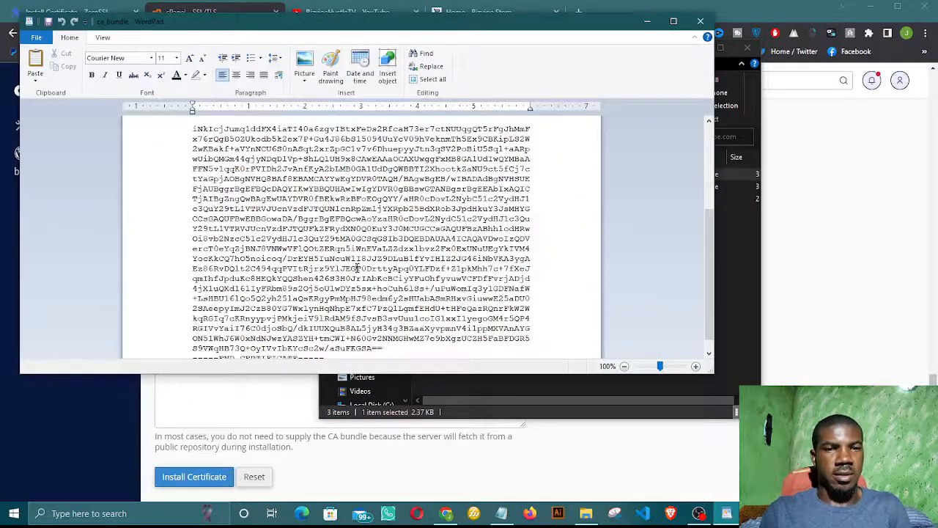
{"action": "scroll", "coordinate": [359, 268], "scroll_direction": "up", "scroll_amount": 5}
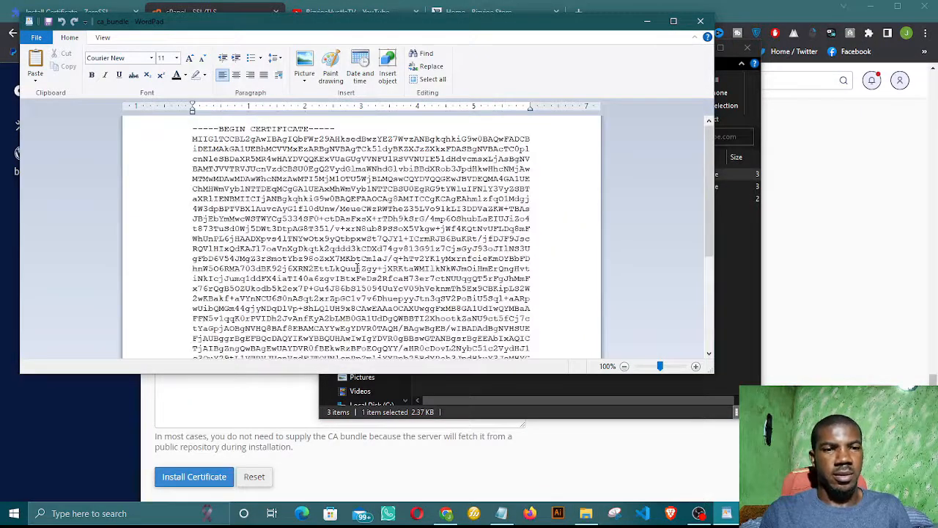
{"action": "key", "text": "ctrl+a"}
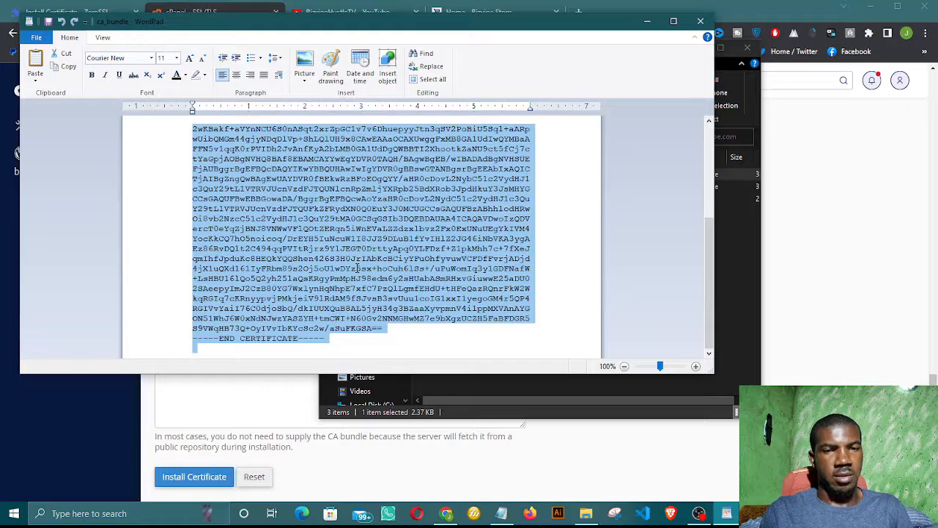
{"action": "left_click", "coordinate": [647, 21]}
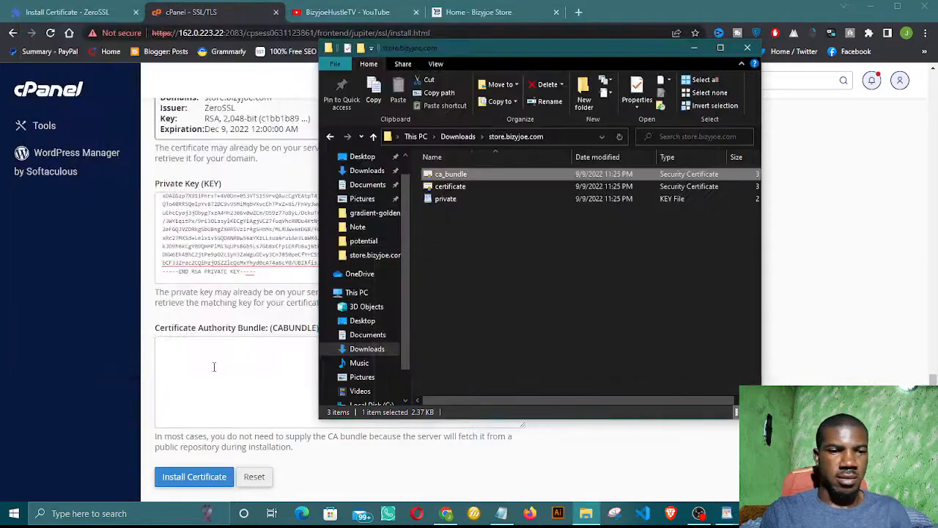
{"action": "left_click", "coordinate": [214, 367]}
{"action": "key", "text": "ctrl+v"}
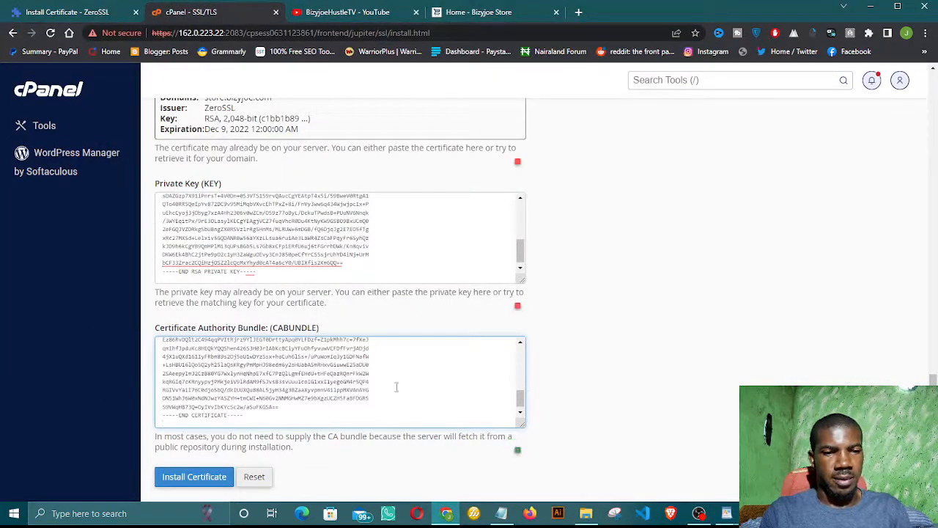
Step: Review the completed form and install the certificate for store.bizyjoe.com
{"action": "scroll", "coordinate": [516, 399], "scroll_direction": "down", "scroll_amount": 1}
{"action": "scroll", "coordinate": [383, 391], "scroll_direction": "up", "scroll_amount": 7}
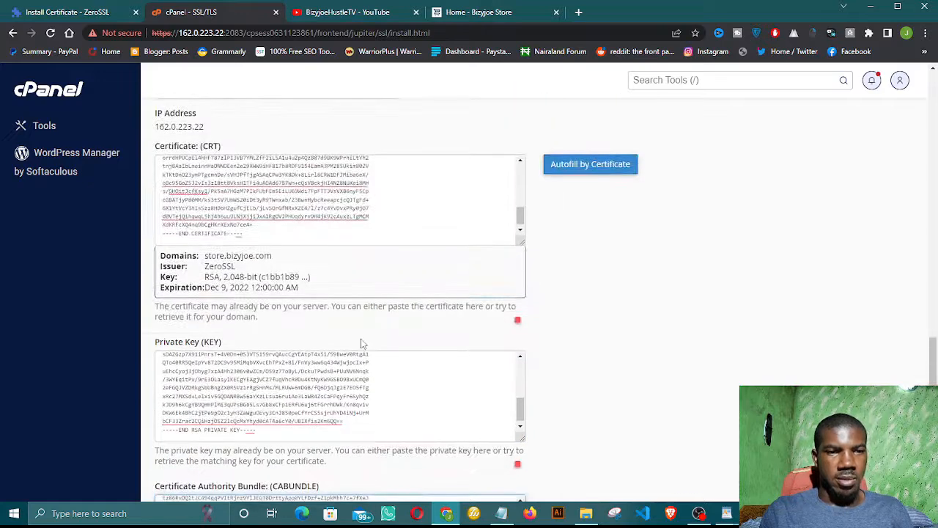
{"action": "scroll", "coordinate": [297, 314], "scroll_direction": "down", "scroll_amount": 2}
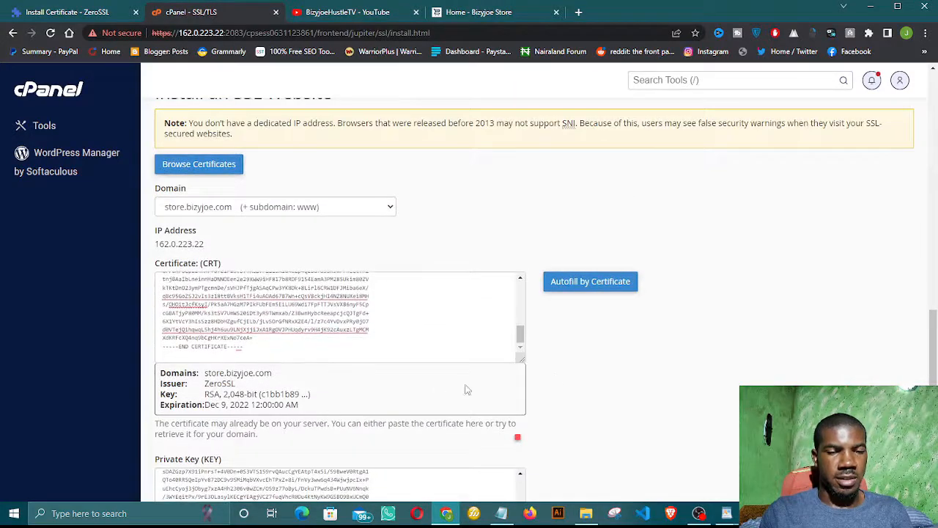
{"action": "scroll", "coordinate": [464, 387], "scroll_direction": "down", "scroll_amount": 5}
{"action": "left_click", "coordinate": [203, 403]}
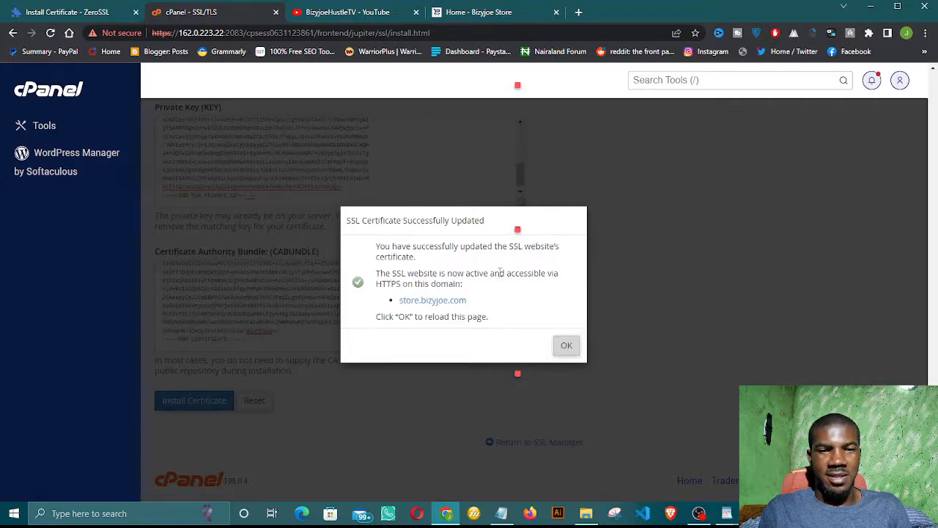
Step: Bring up the link options for store.bizyjoe.com in the success confirmation
{"action": "right_click", "coordinate": [438, 305]}
Step: Load store.bizyjoe.com over HTTPS in a new tab, then return to ZeroSSL's Install Certificate page
{"action": "left_click", "coordinate": [467, 310]}
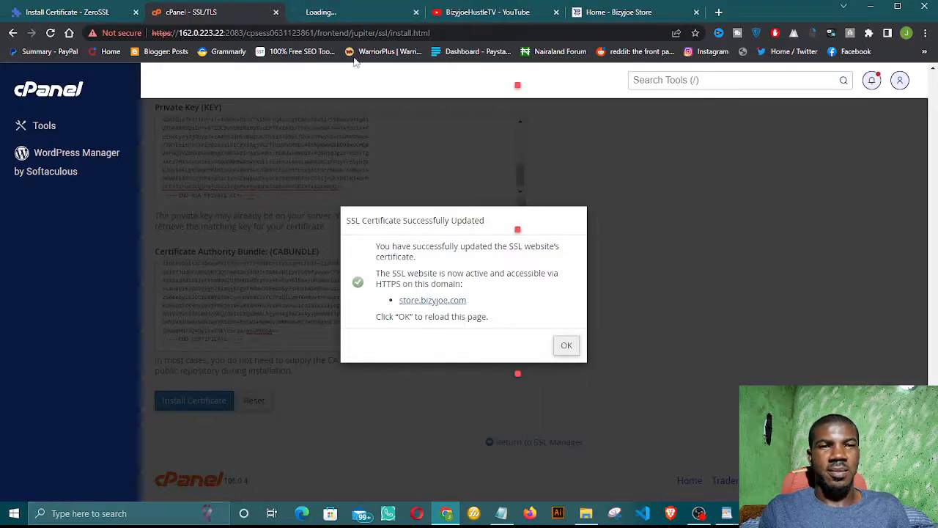
{"action": "left_click", "coordinate": [355, 13]}
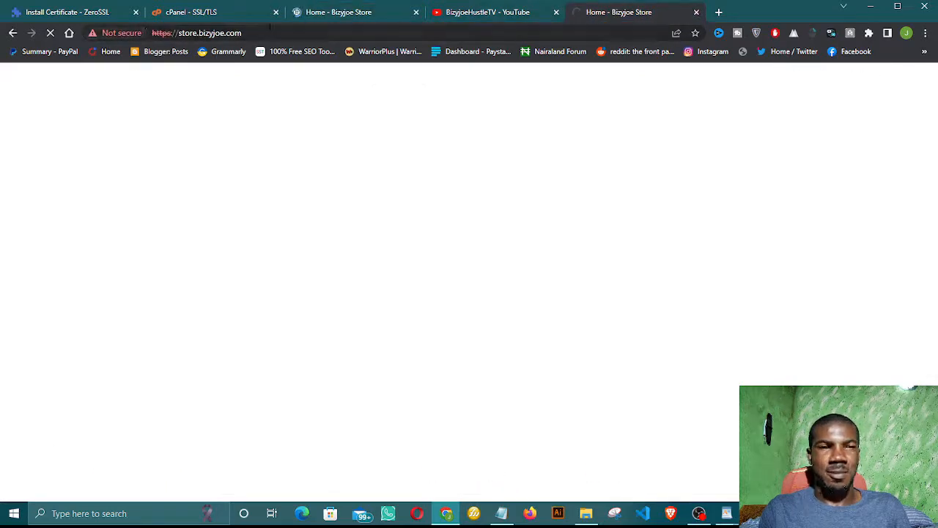
{"action": "left_click", "coordinate": [324, 12]}
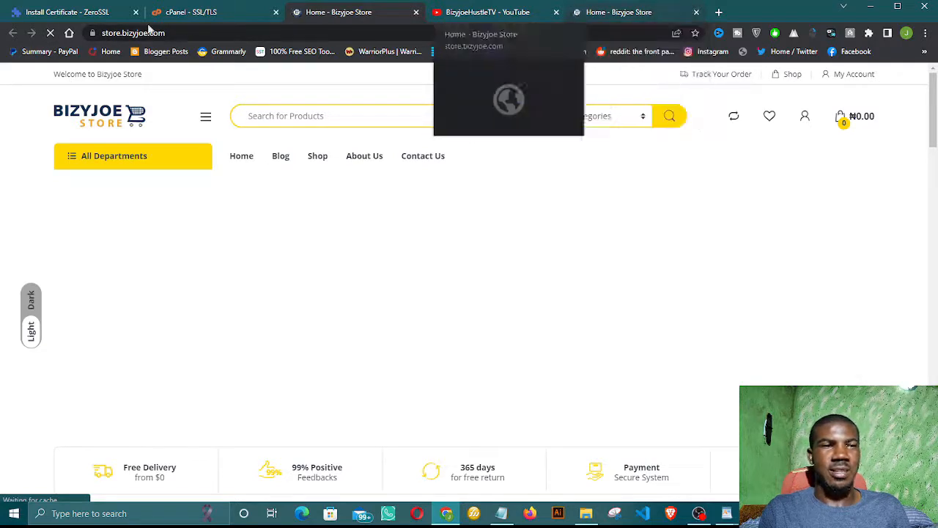
{"action": "left_click", "coordinate": [67, 15]}
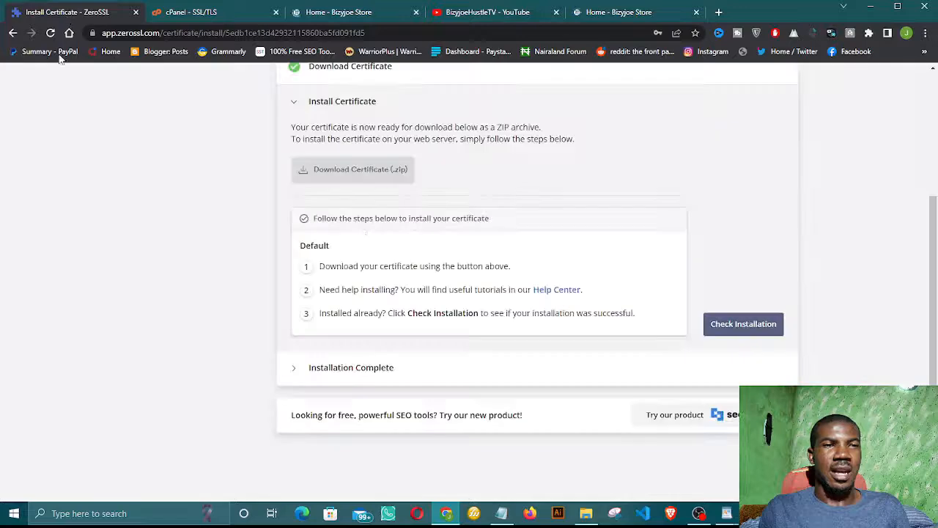
Step: Start ZeroSSL's installation check for the store.bizyjoe.com certificate
{"action": "left_click", "coordinate": [724, 327]}
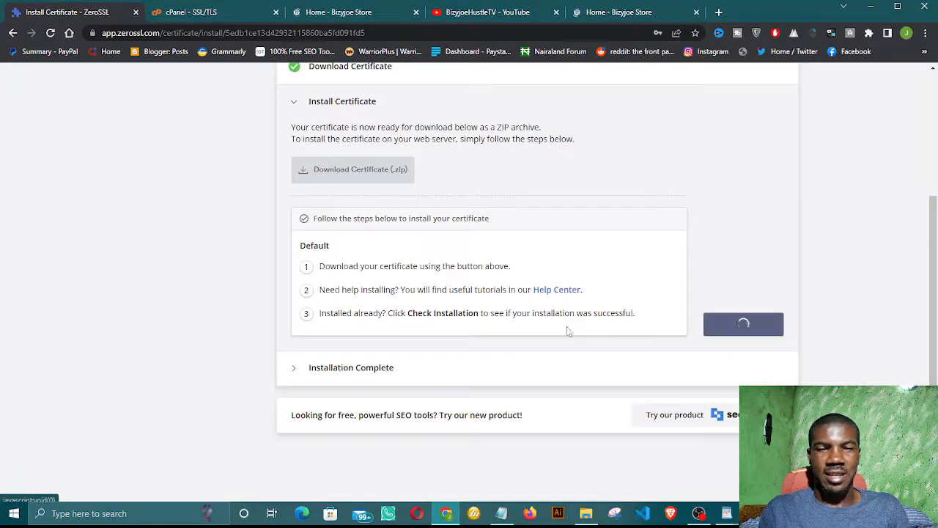